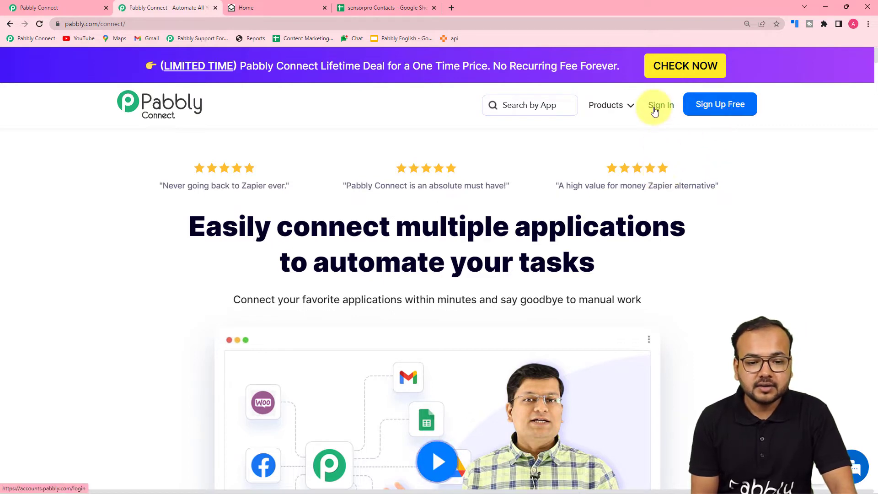
Step: Create a new workflow in Pabbly Connect named "Google Sheets to Sensorpro"
mouse_move(618, 110)
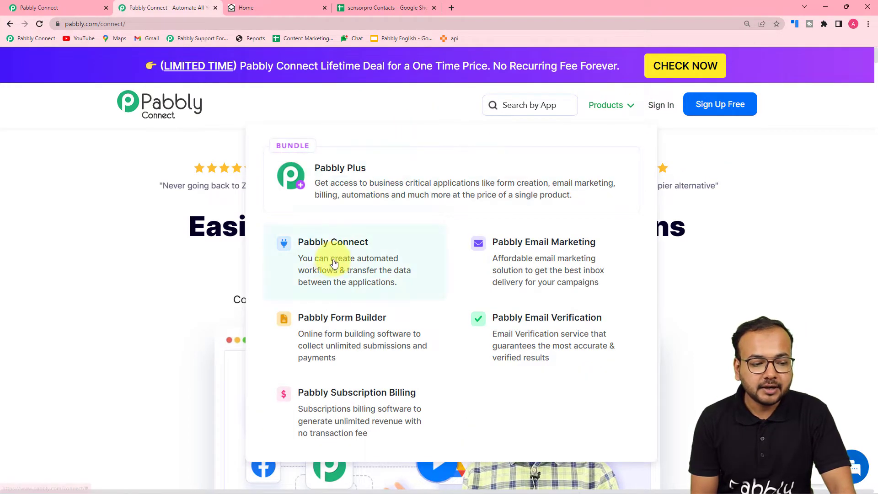
click(30, 8)
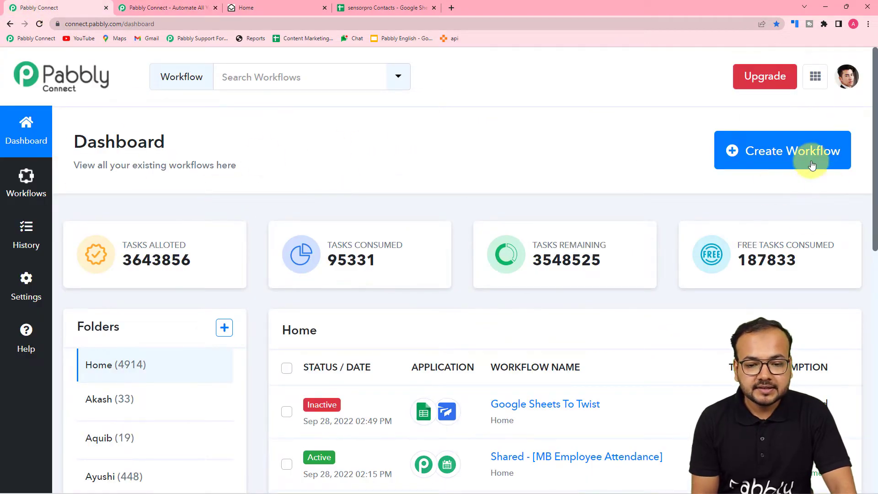
click(766, 161)
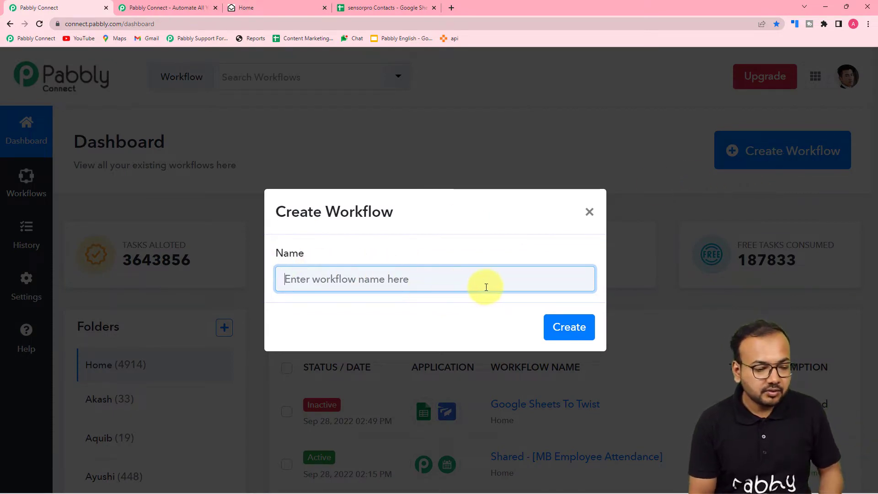
text(G)
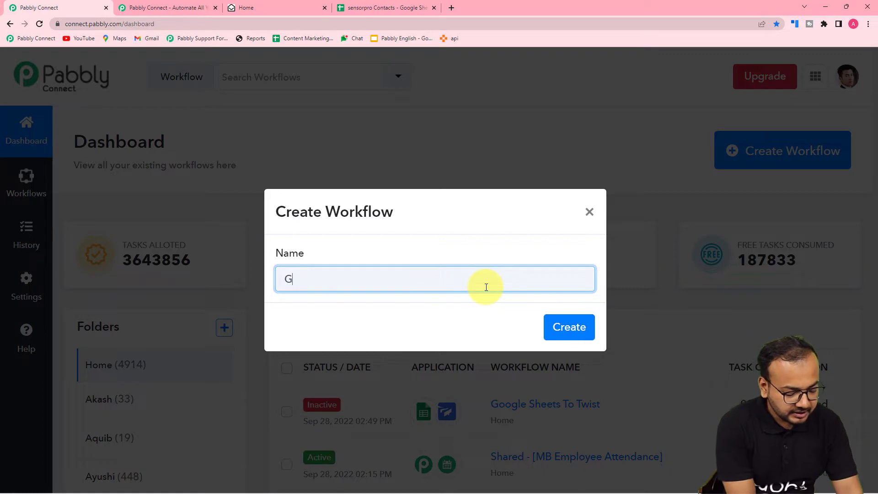
text(ooglw )
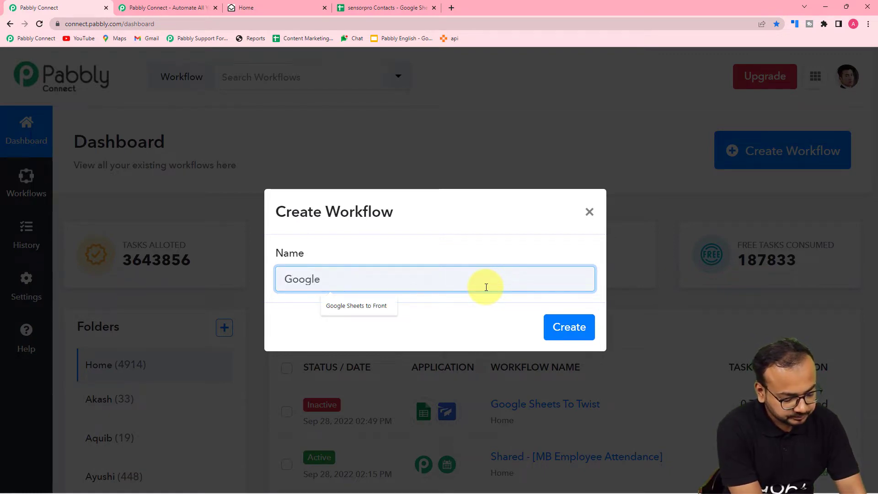
text(Sheet)
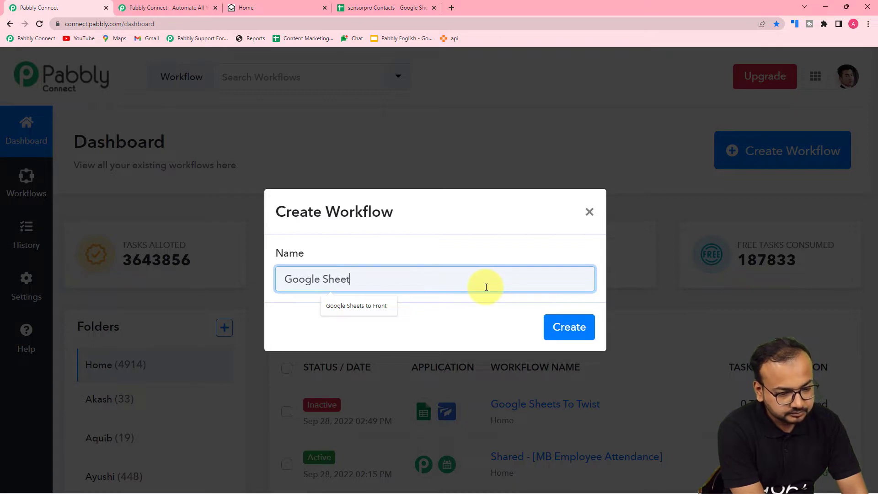
text(d)
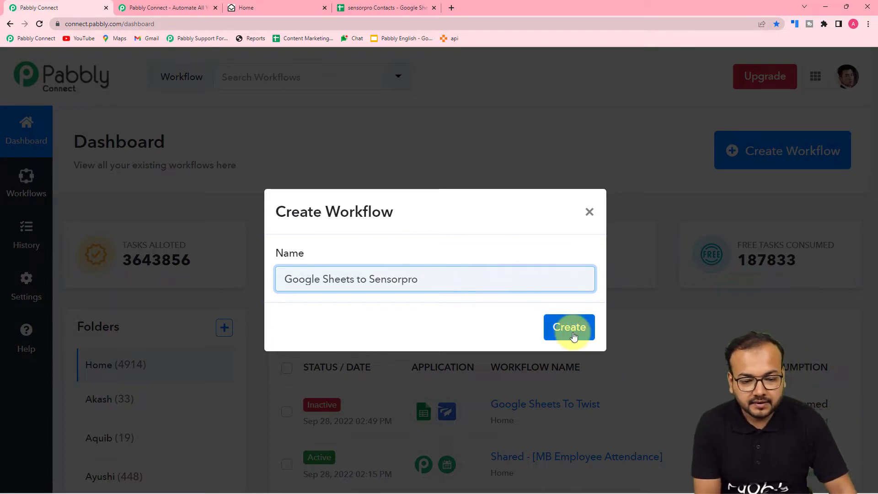
click(571, 328)
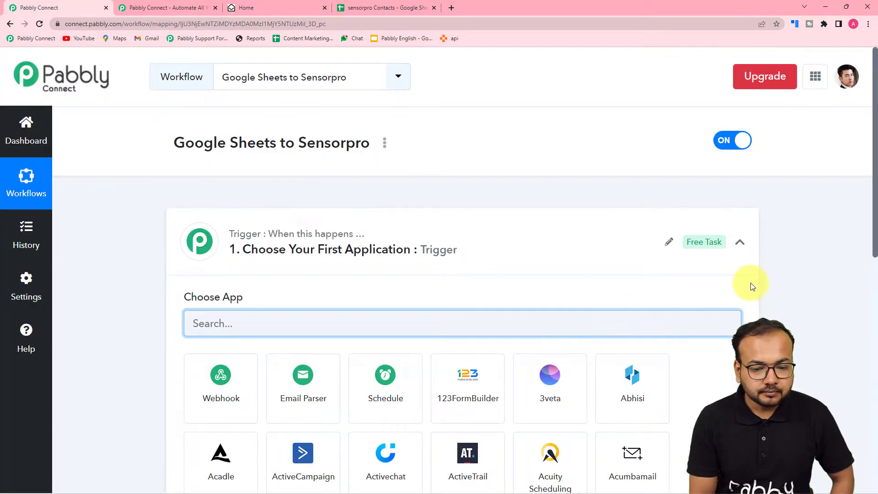
Step: Review the workflow's trigger and action blocks, and look over the sensorpro Contacts spreadsheet
click(739, 242)
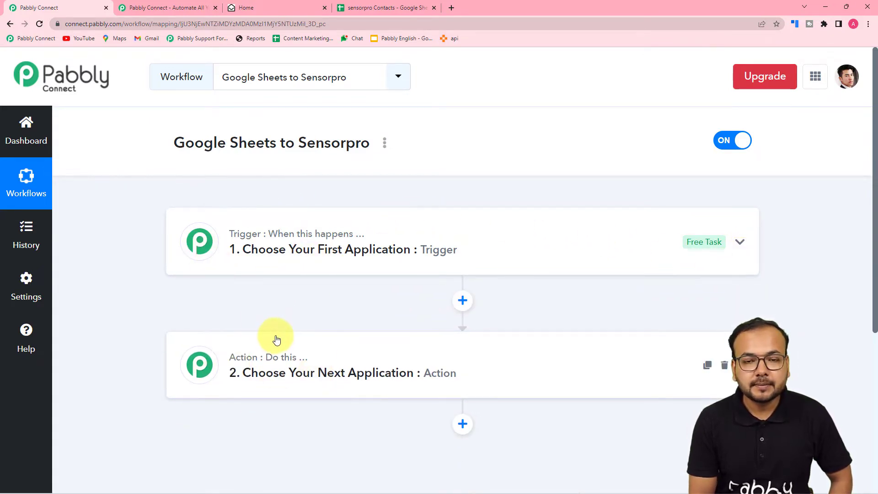
click(278, 256)
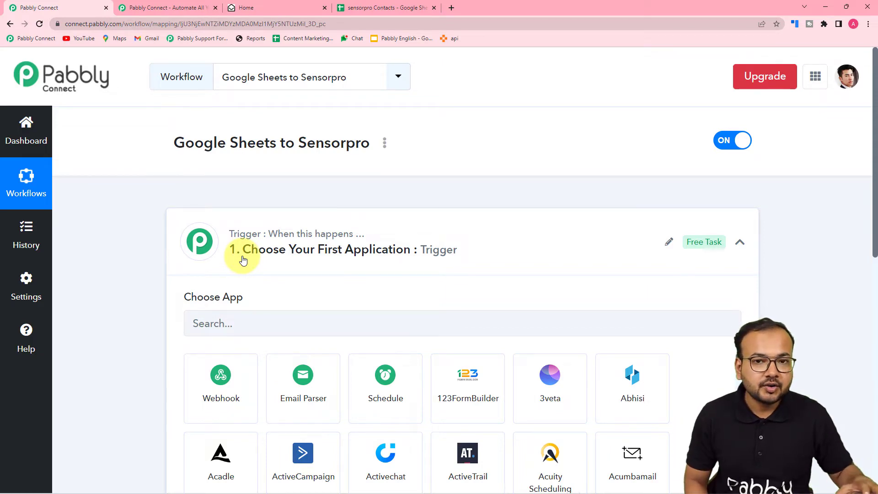
scroll(243, 259, down, 8)
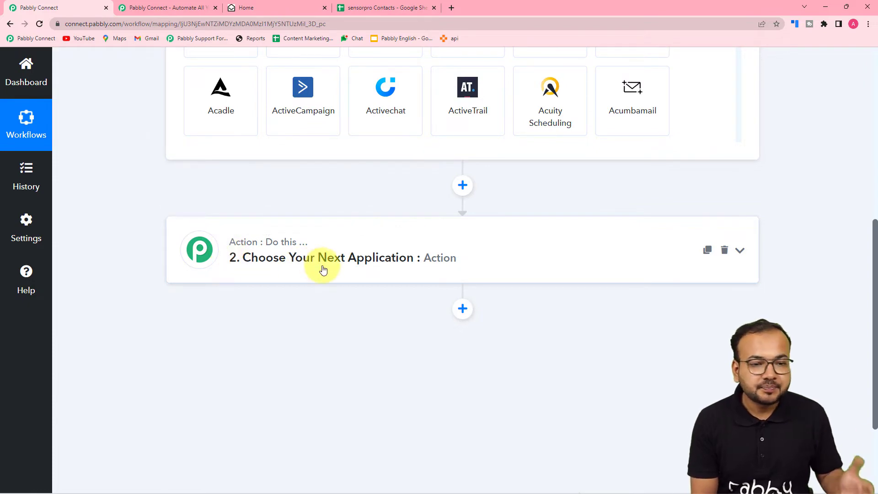
scroll(323, 268, up, 8)
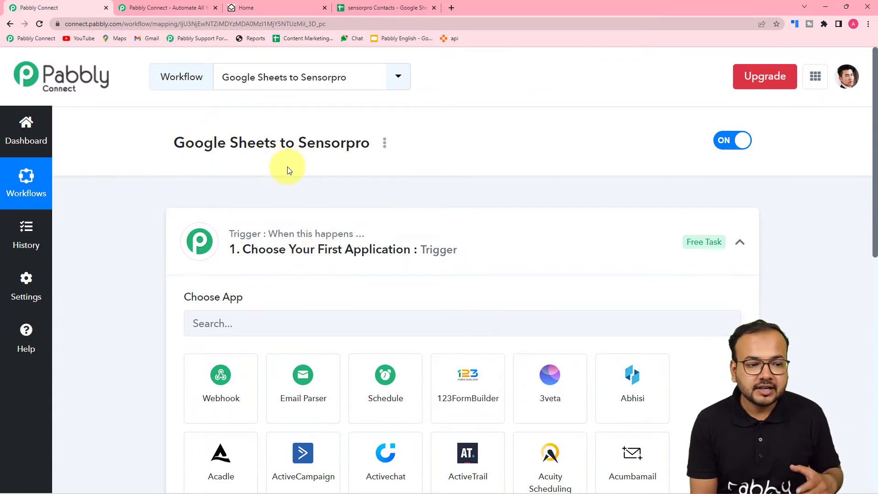
click(370, 7)
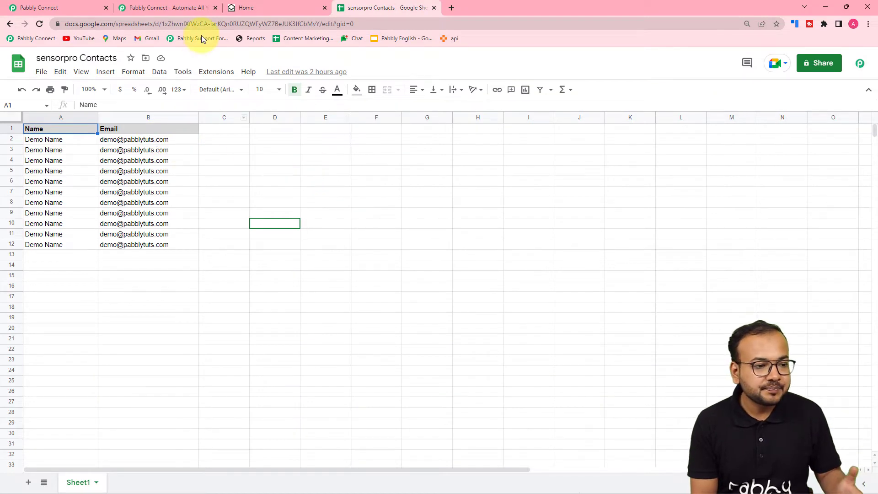
click(88, 10)
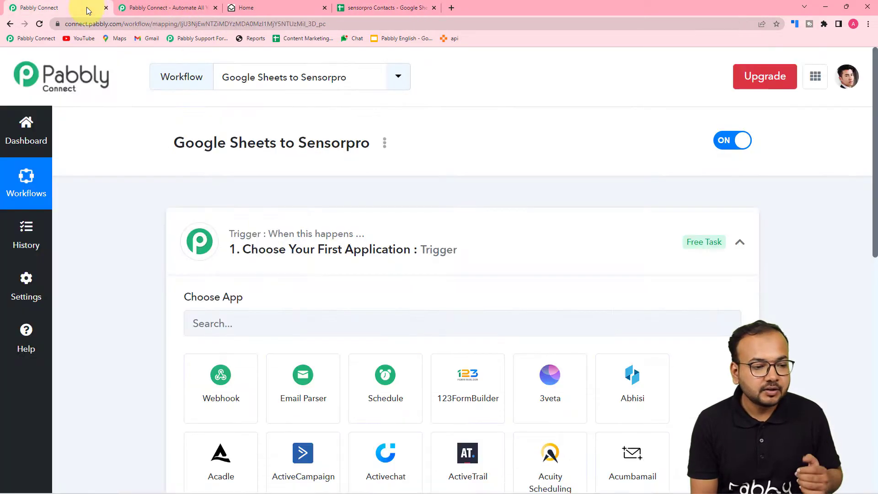
Step: Set the workflow's trigger application to Google Sheets with the event "New or Updated Spreadsheet Row"
scroll(341, 298, down, 1)
click(332, 277)
text(goo)
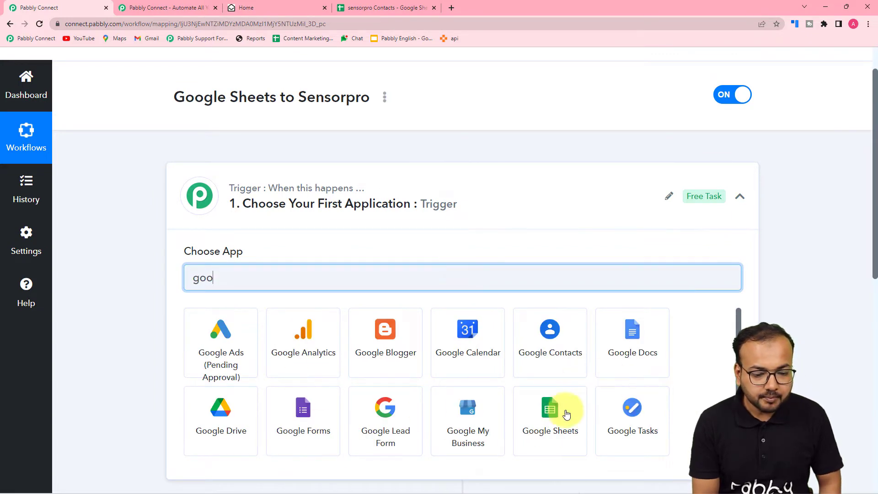
click(566, 414)
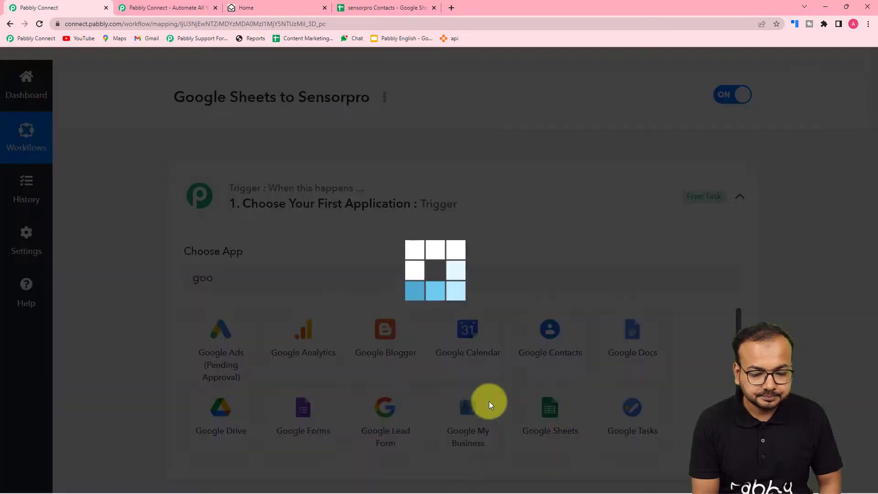
scroll(146, 316, down, 2)
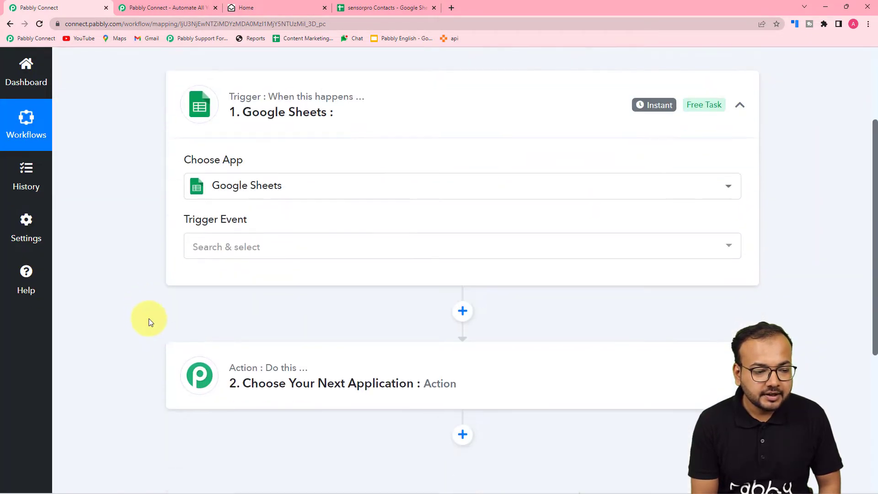
click(325, 249)
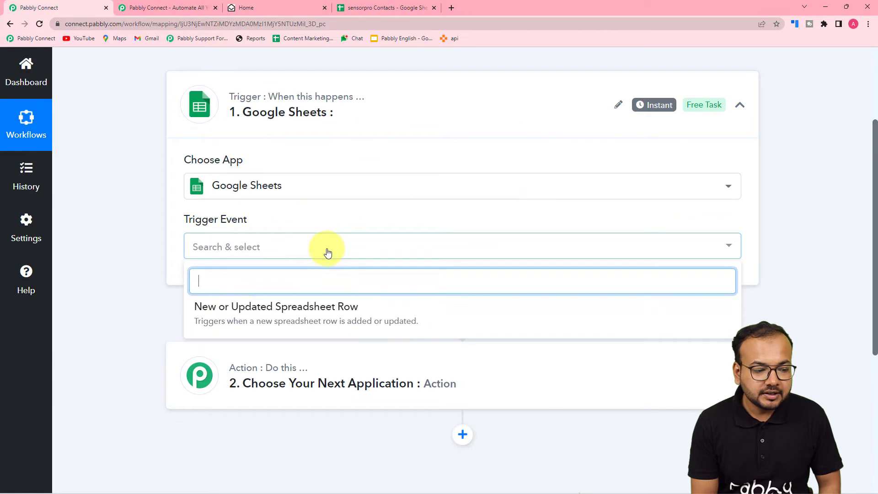
click(277, 316)
Step: Examine the trigger's webhook setup instructions and the linked tutorial video, pausing its playback
scroll(273, 315, down, 2)
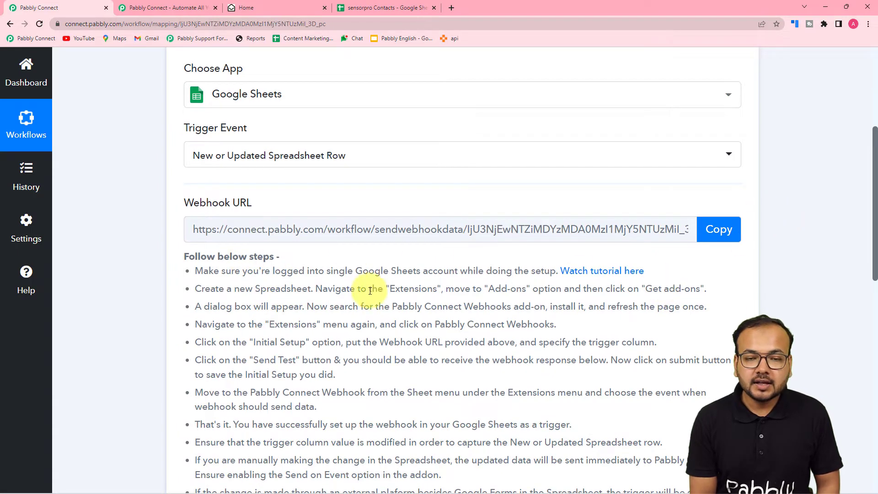
scroll(362, 293, down, 1)
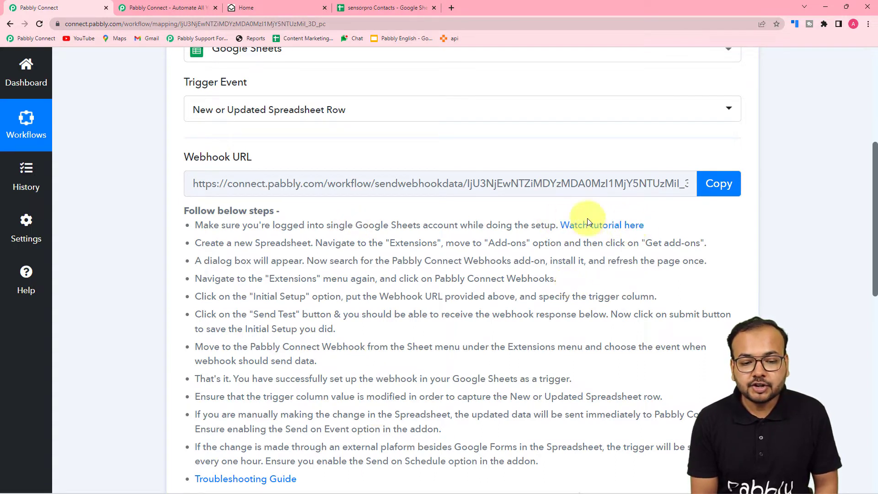
click(611, 231)
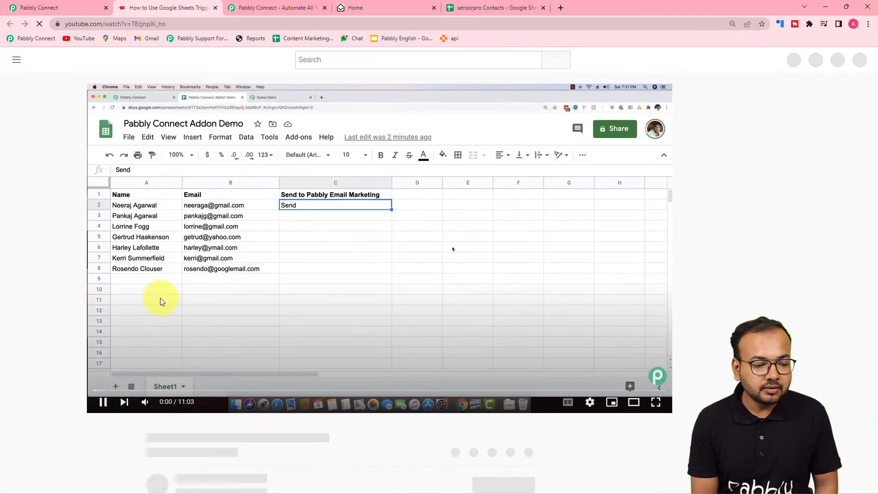
click(245, 300)
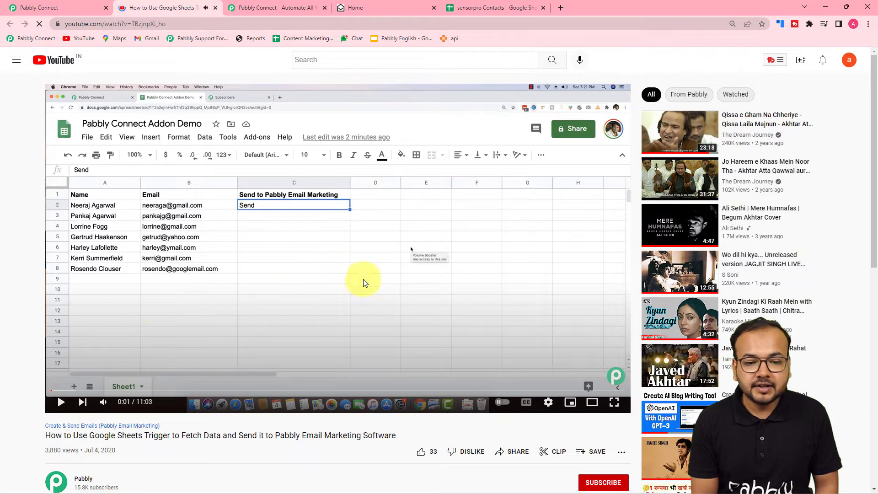
click(84, 7)
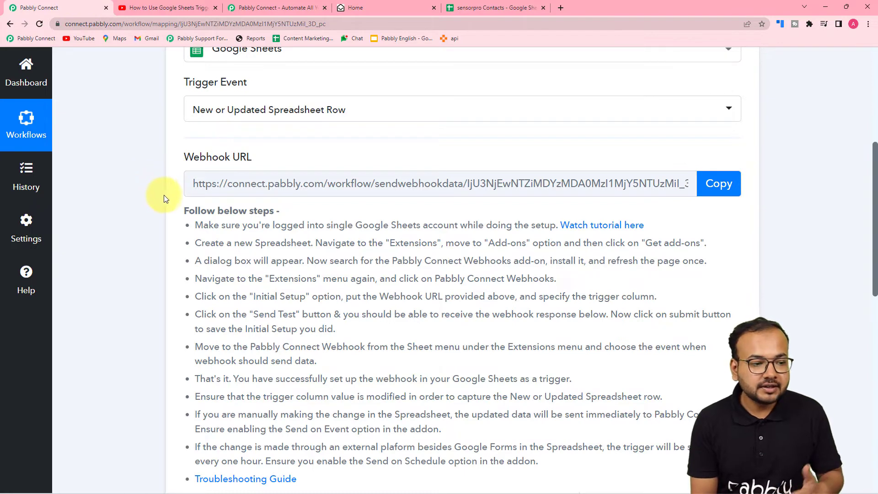
click(155, 8)
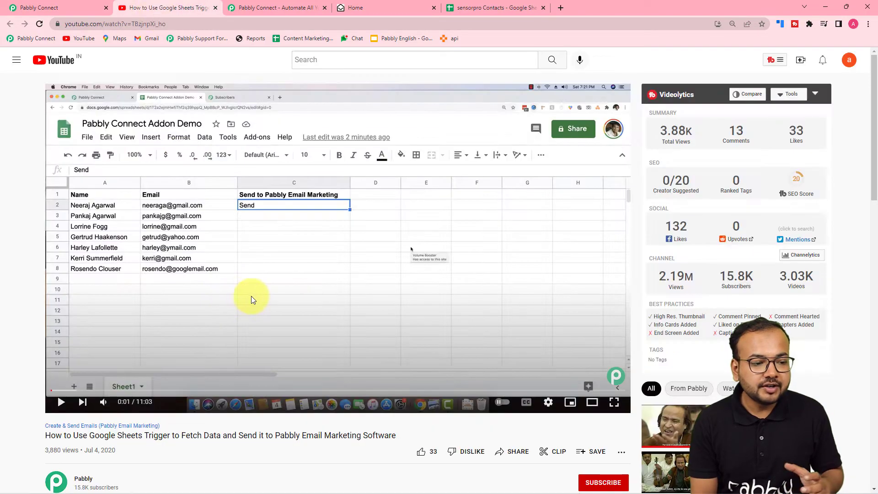
click(83, 7)
Step: Copy the trigger's webhook URL and start capturing the webhook response
scroll(142, 173, down, 3)
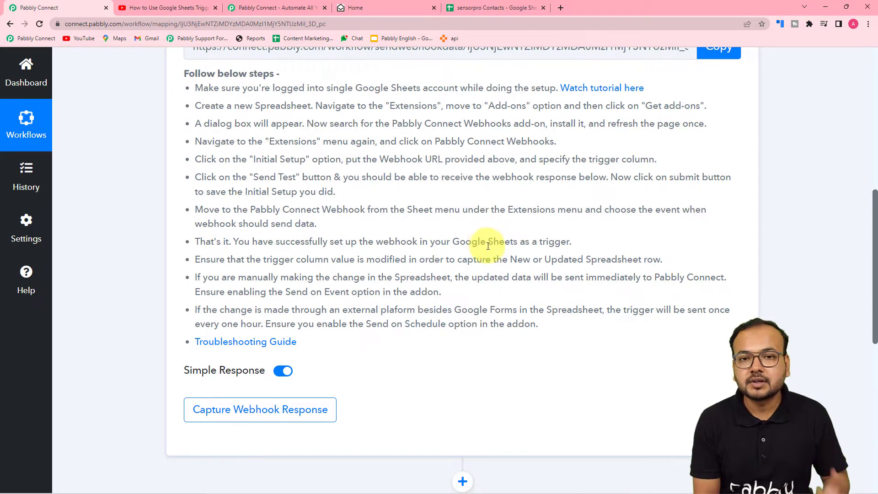
click(316, 409)
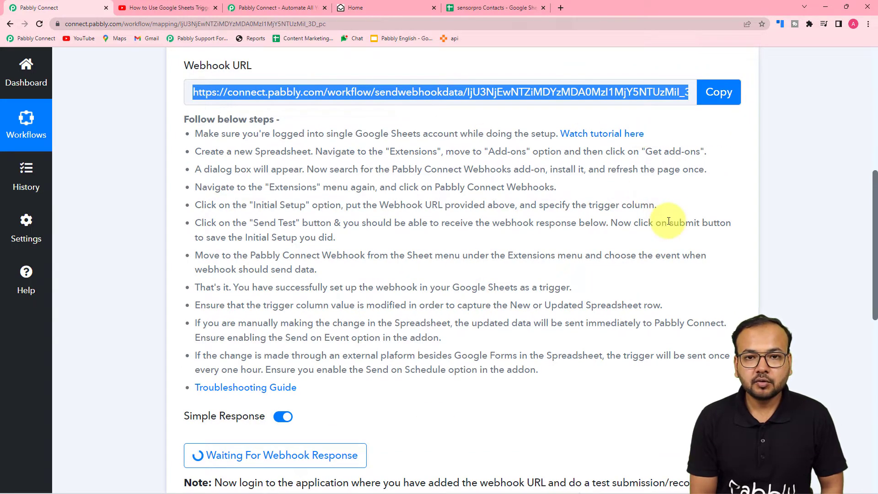
scroll(545, 256, down, 2)
scroll(545, 257, down, 2)
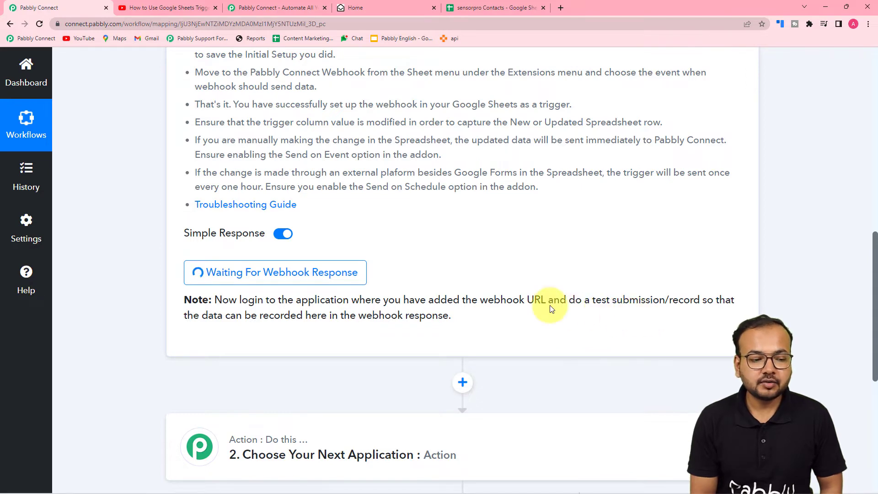
Step: Send test data from the sensorpro Contacts sheet's Initial Setup, using the workflow's webhook URL and trigger column B
mouse_move(238, 484)
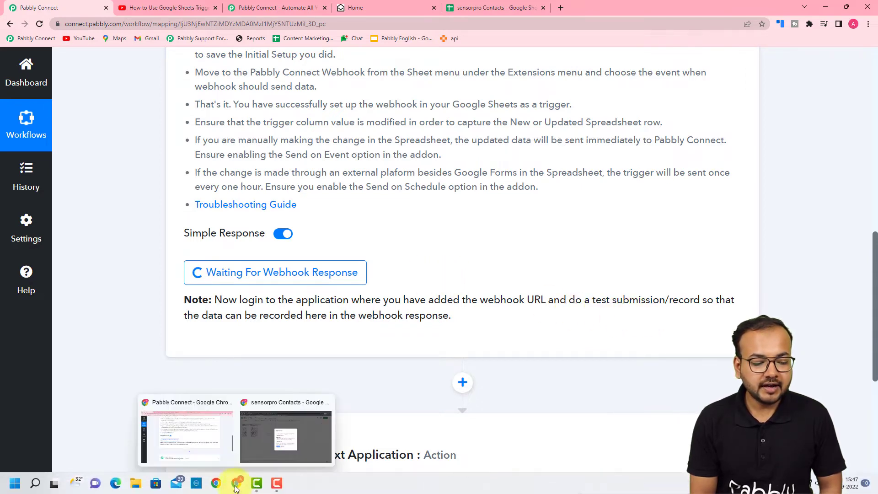
click(278, 431)
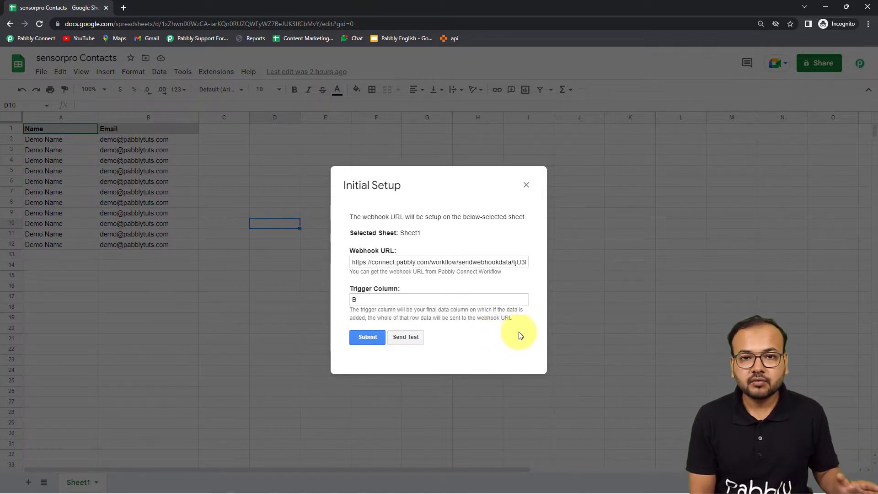
click(415, 340)
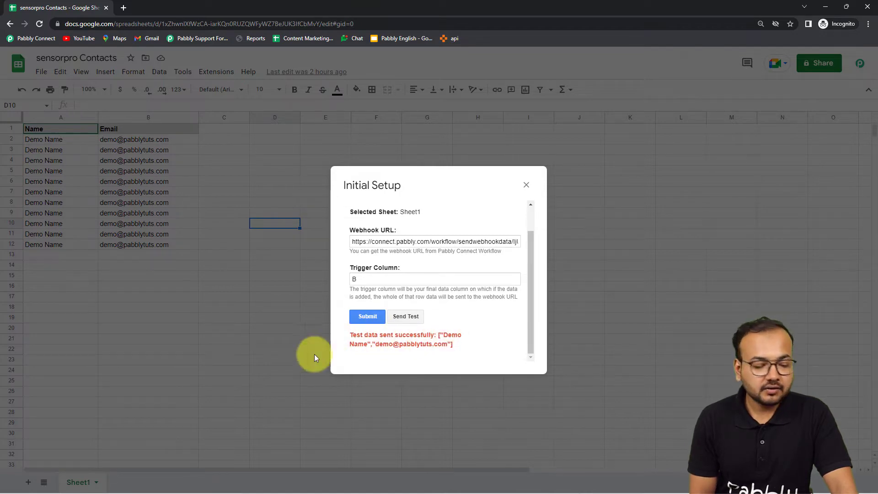
Step: Check the webhook response received in Pabbly Connect against the rows of the sensorpro Contacts spreadsheet
mouse_move(238, 482)
click(226, 452)
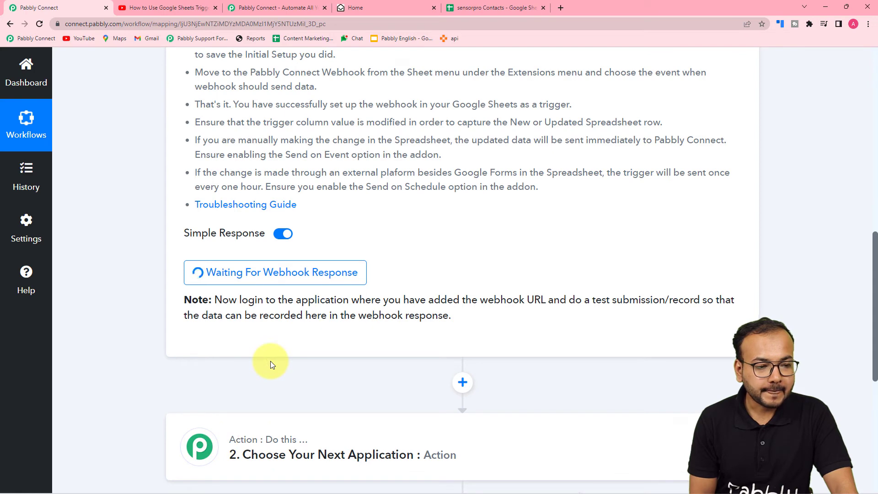
scroll(272, 361, down, 5)
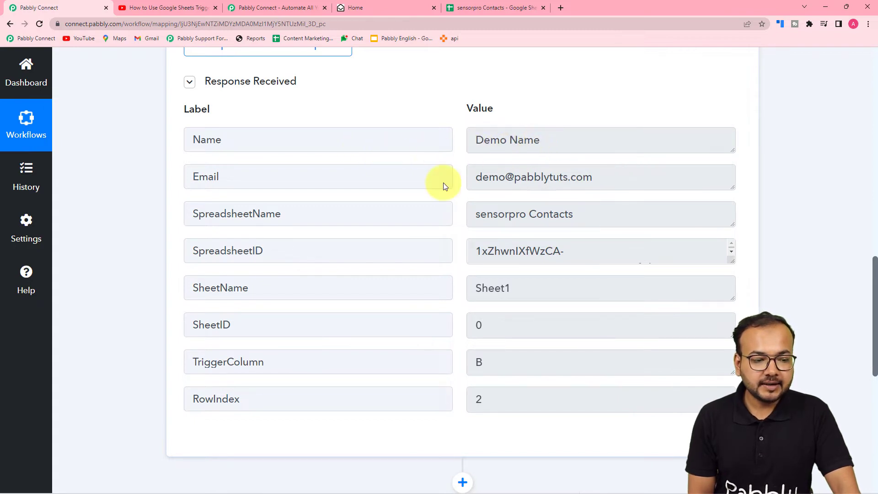
click(481, 12)
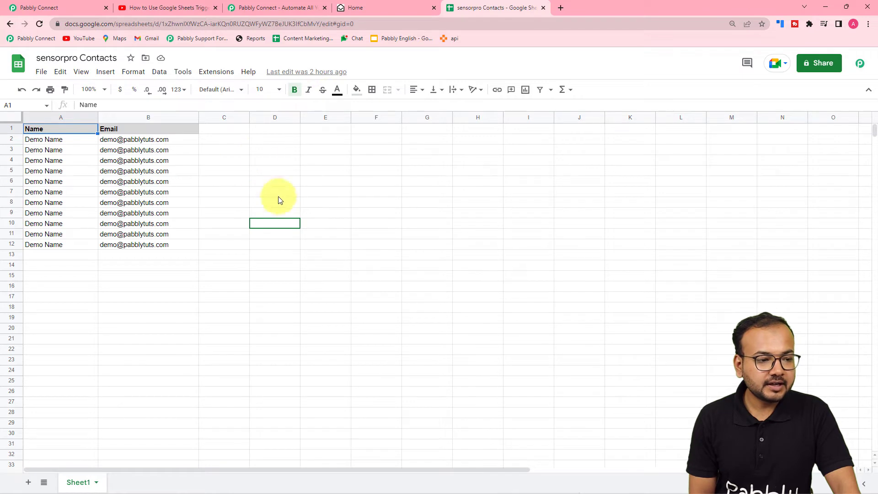
click(58, 7)
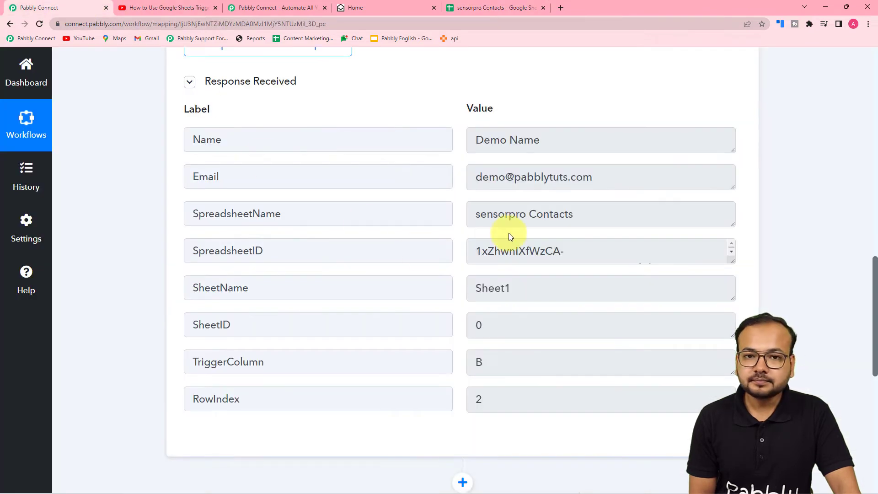
scroll(511, 240, down, 1)
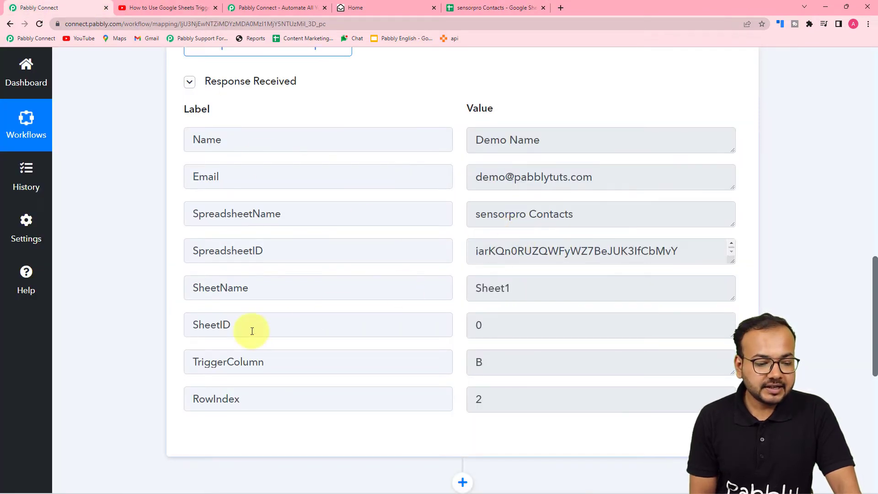
Step: Submit the Initial Setup of the sensorpro Contacts sheet with its webhook URL and trigger column B, then close the setup
mouse_move(237, 481)
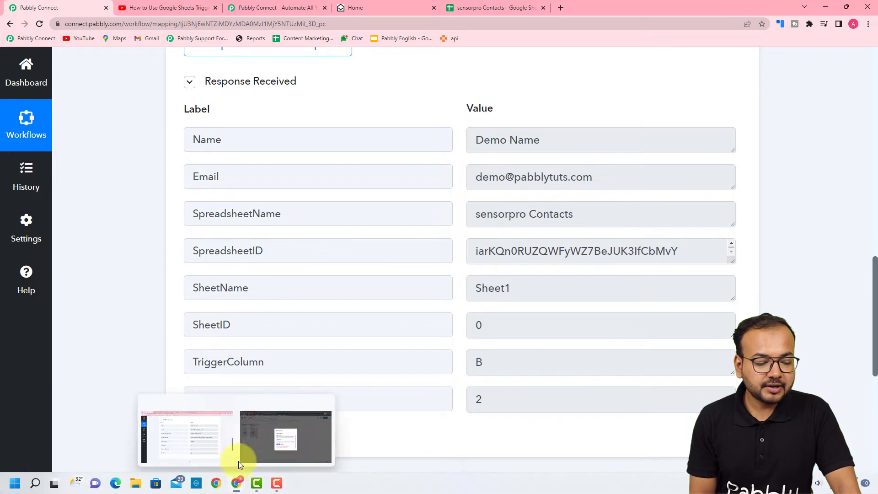
click(257, 446)
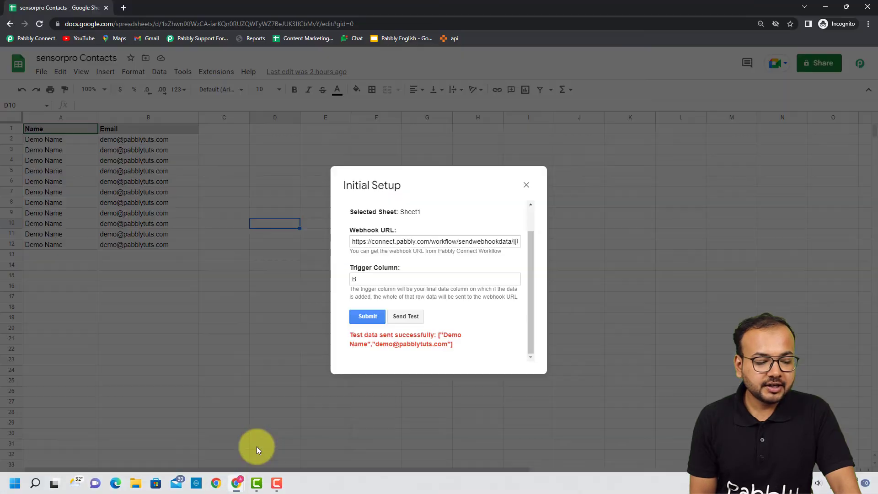
click(368, 316)
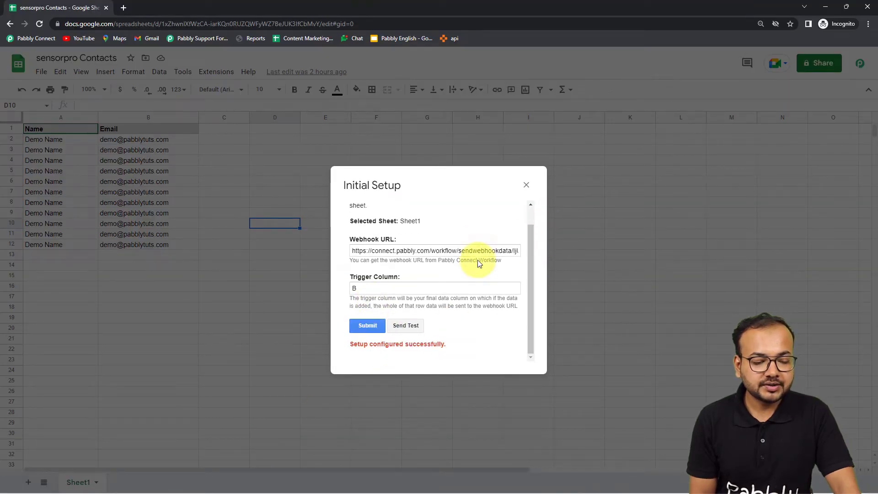
click(526, 184)
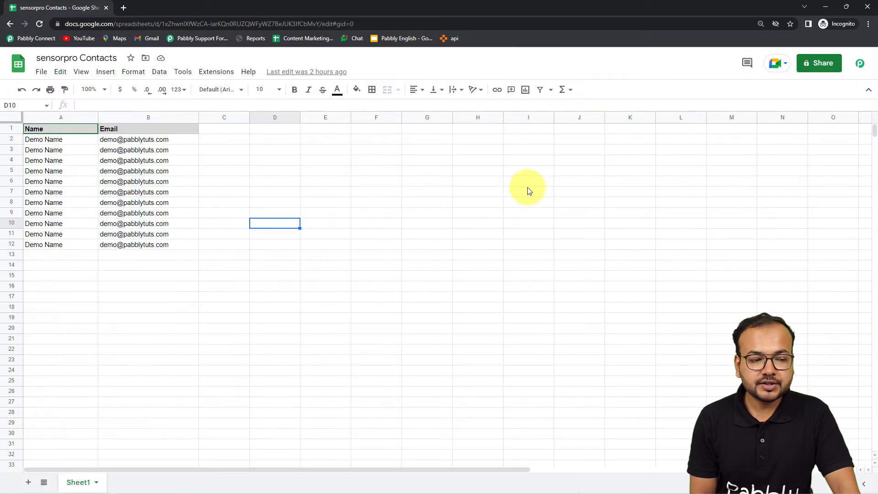
Step: Enable Send On Event for Pabbly Connect Webhooks in the sensorpro Contacts spreadsheet and check that the option is active
click(224, 76)
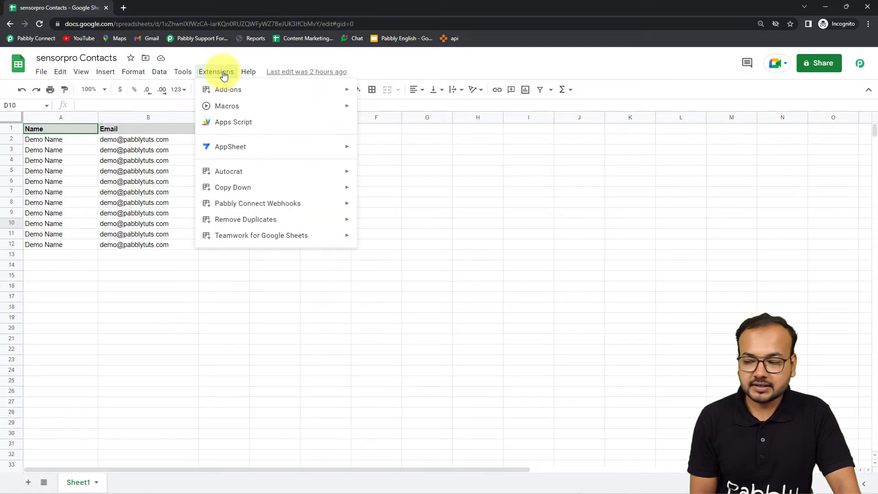
mouse_move(225, 204)
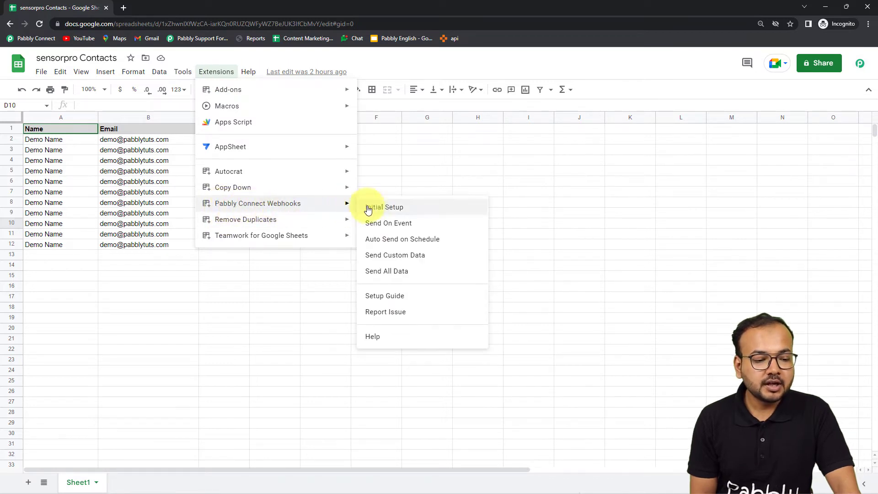
click(411, 228)
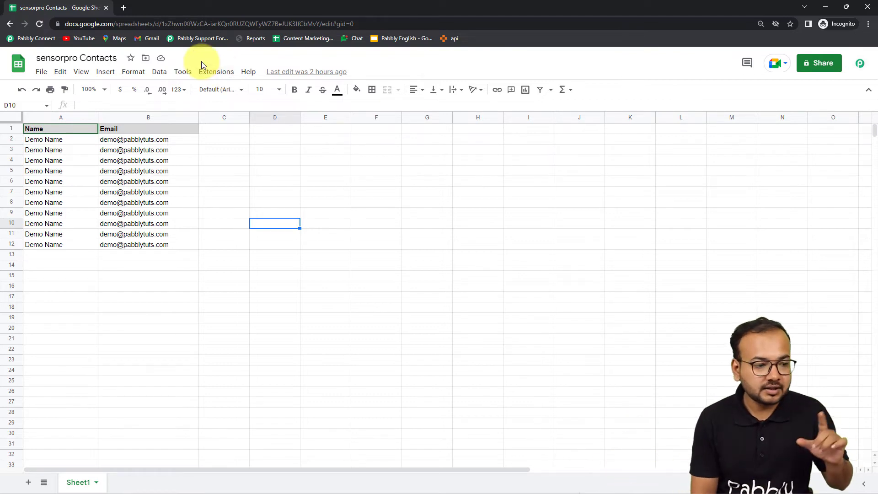
click(221, 73)
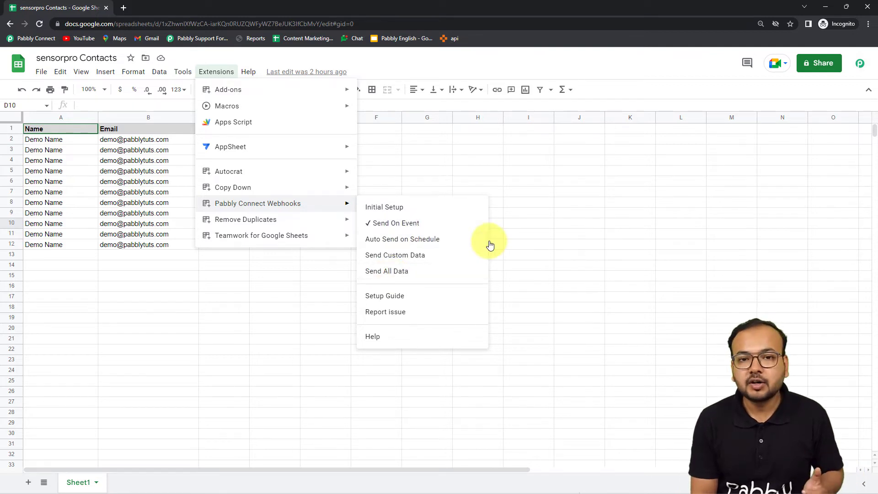
click(608, 297)
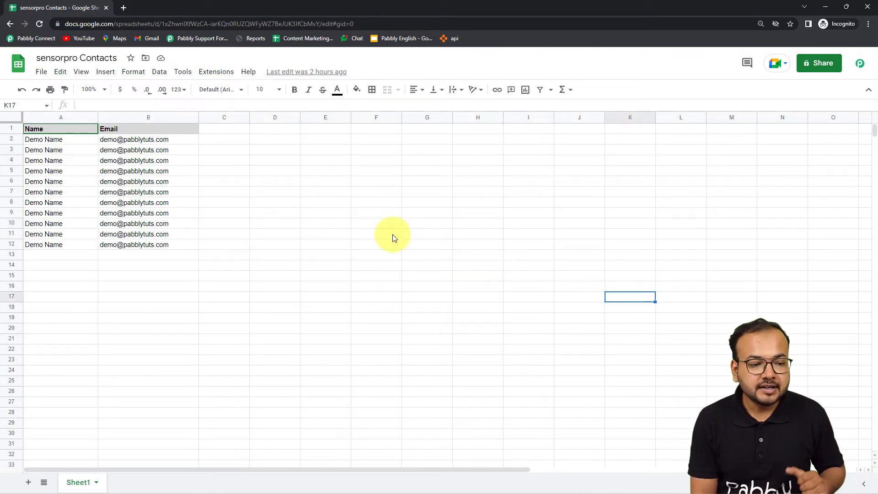
Step: Return to the Pabbly Connect workflow and choose Sensorpro as the application for the second step's action
click(824, 7)
scroll(70, 287, down, 8)
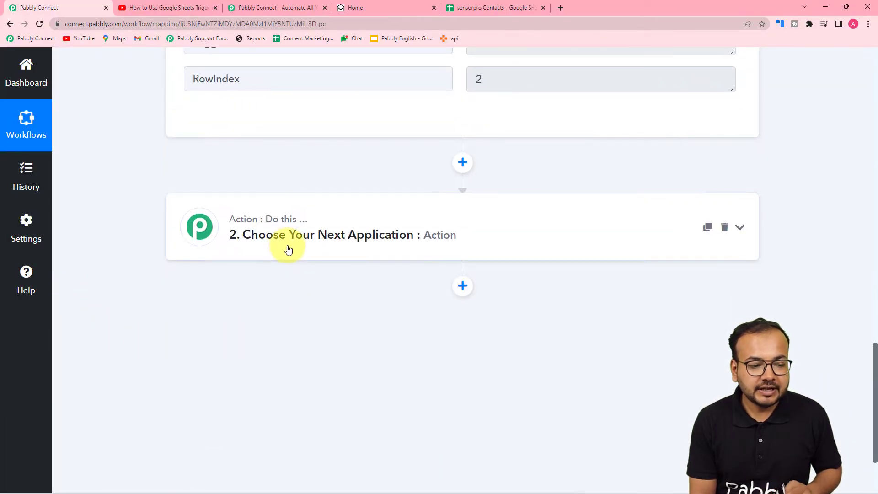
click(288, 249)
scroll(296, 251, down, 1)
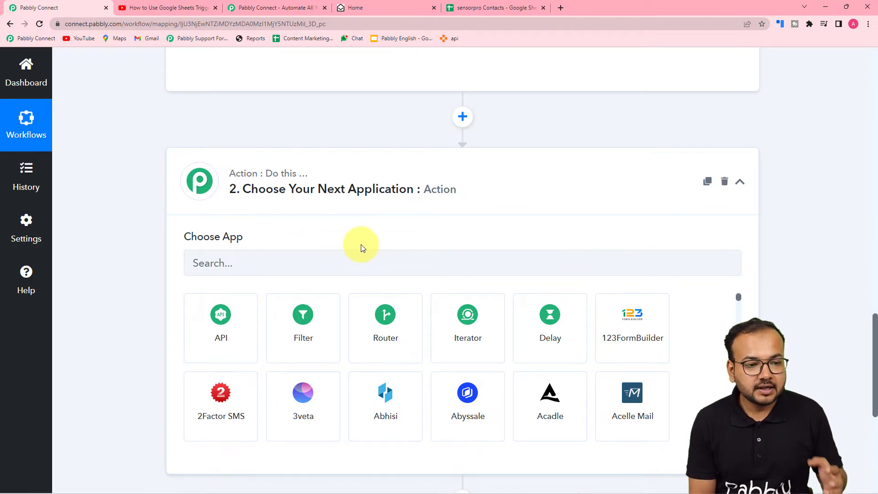
click(336, 267)
text(s)
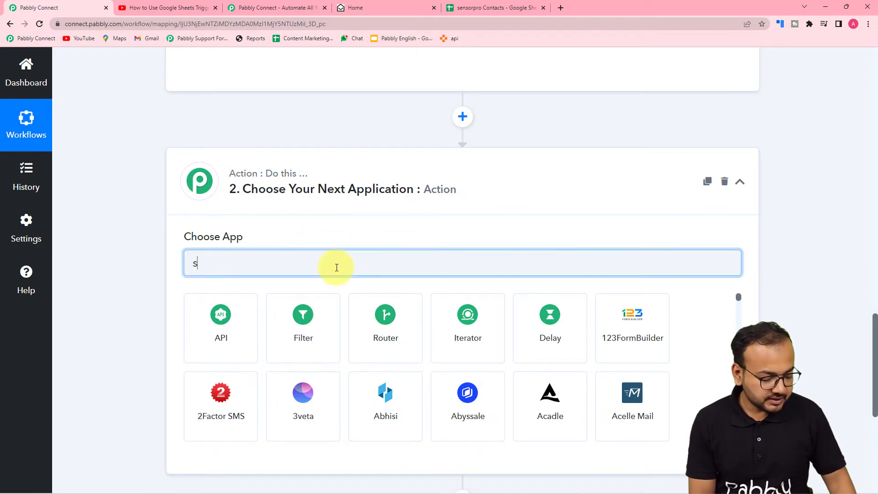
text(ens)
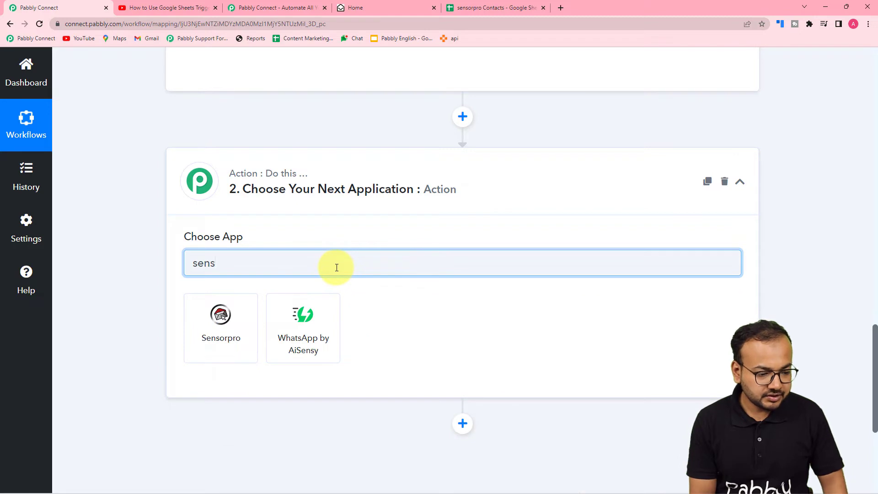
click(204, 344)
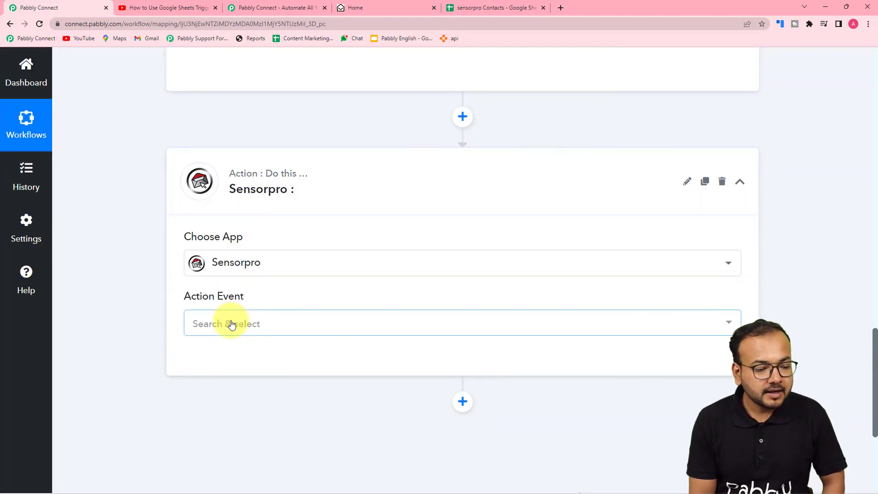
Step: Set the Sensorpro action event to Create Contact
click(232, 322)
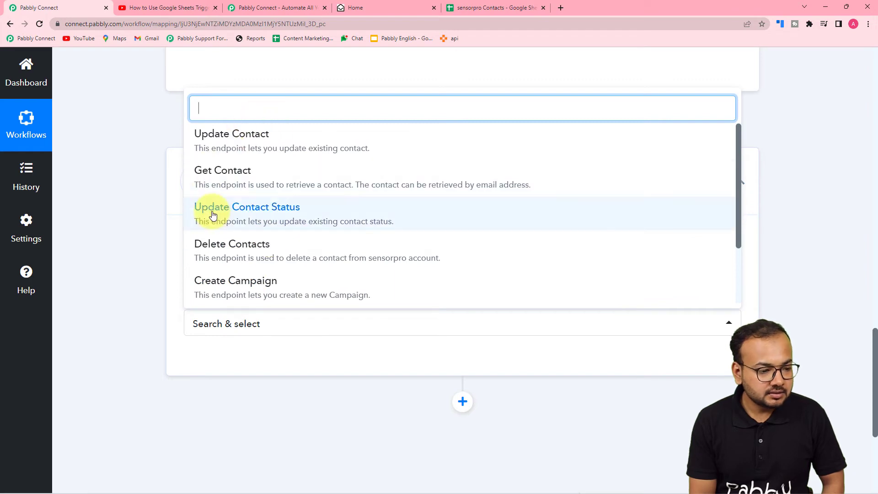
scroll(212, 219, down, 2)
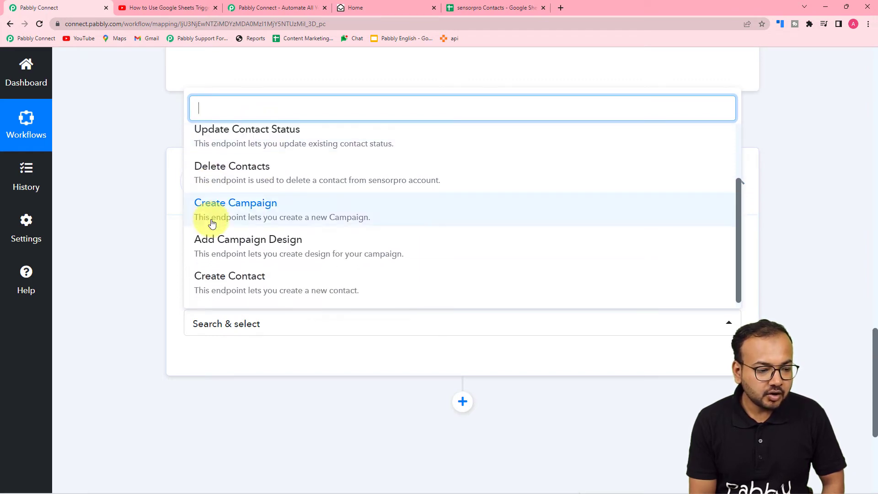
click(229, 282)
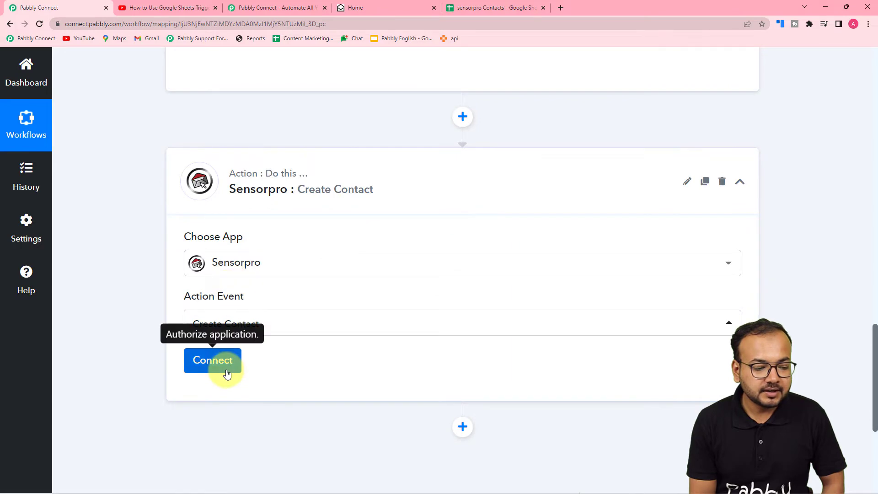
Step: Start adding a new Sensorpro connection and review the account details and API credentials it requires
click(219, 364)
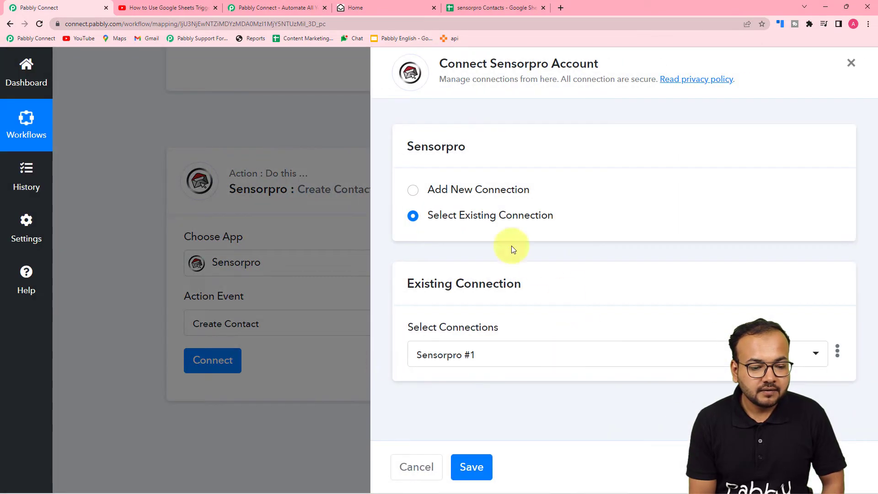
click(412, 189)
scroll(530, 352, down, 1)
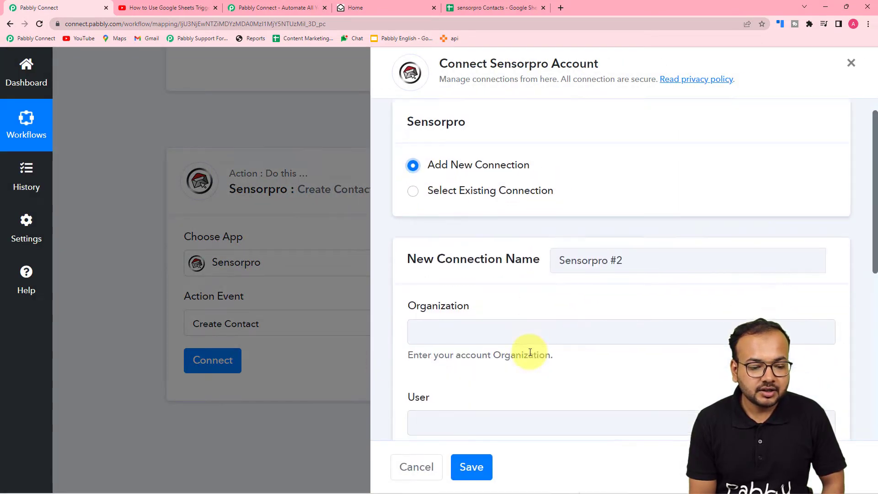
scroll(530, 352, down, 1)
scroll(510, 267, down, 4)
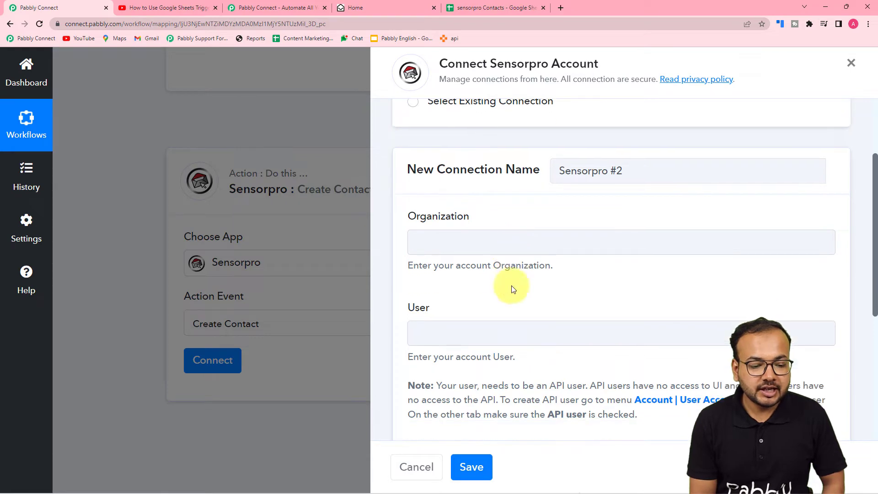
scroll(512, 325, down, 2)
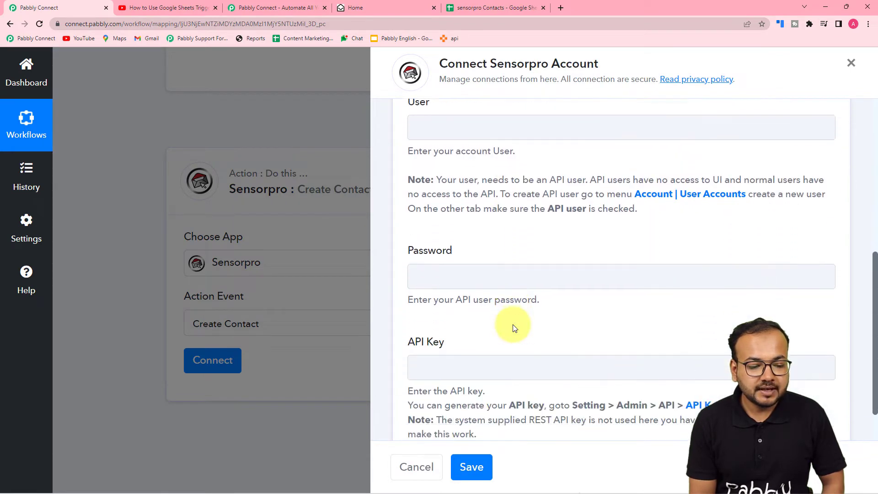
scroll(512, 325, up, 8)
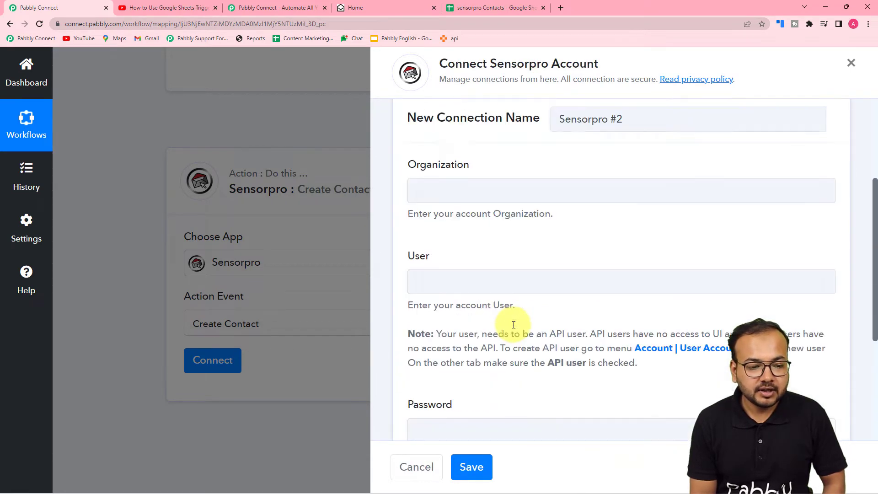
Step: Enter Pabcon as the organization and api_user as the user of the new Sensorpro connection
click(525, 348)
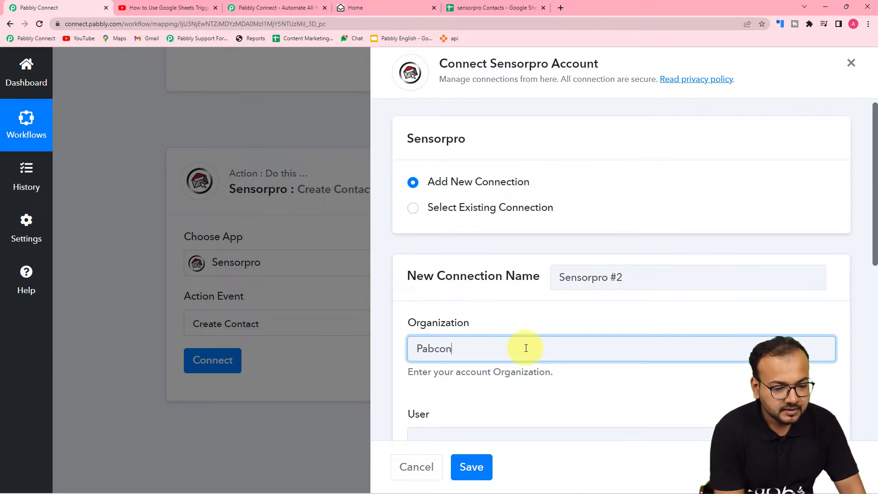
scroll(492, 315, down, 3)
click(491, 310)
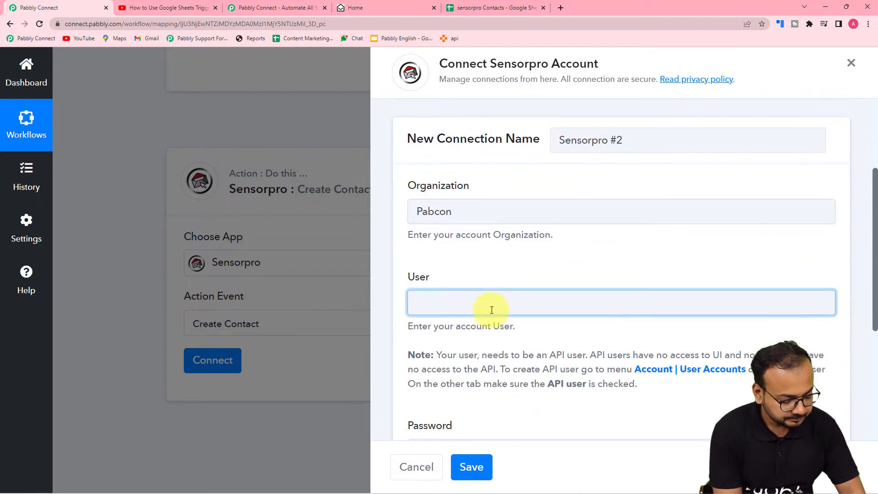
text(api)
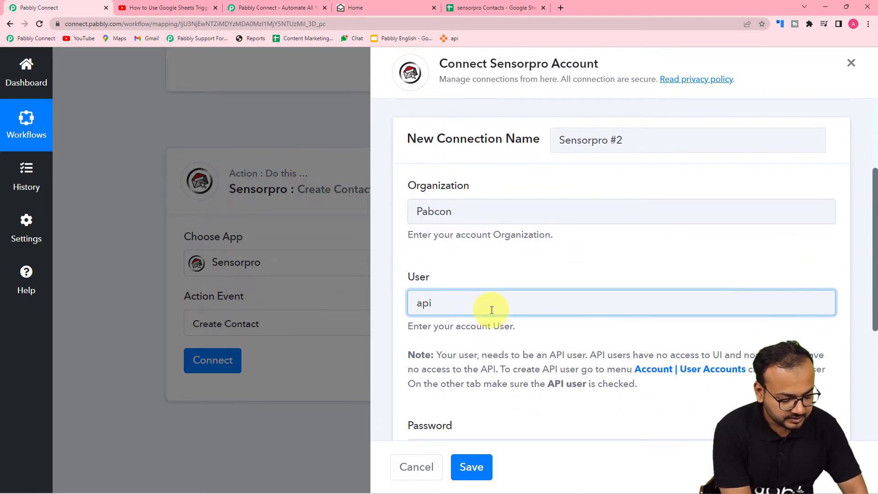
text(_user)
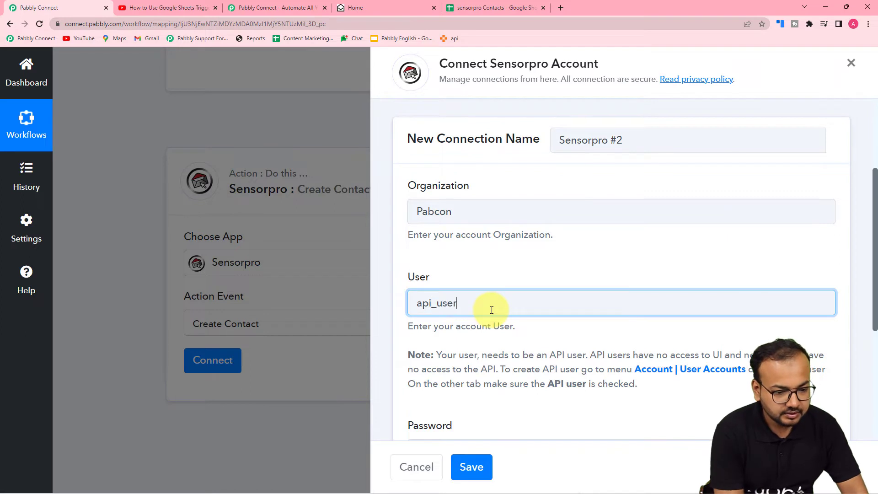
scroll(489, 309, down, 4)
click(498, 268)
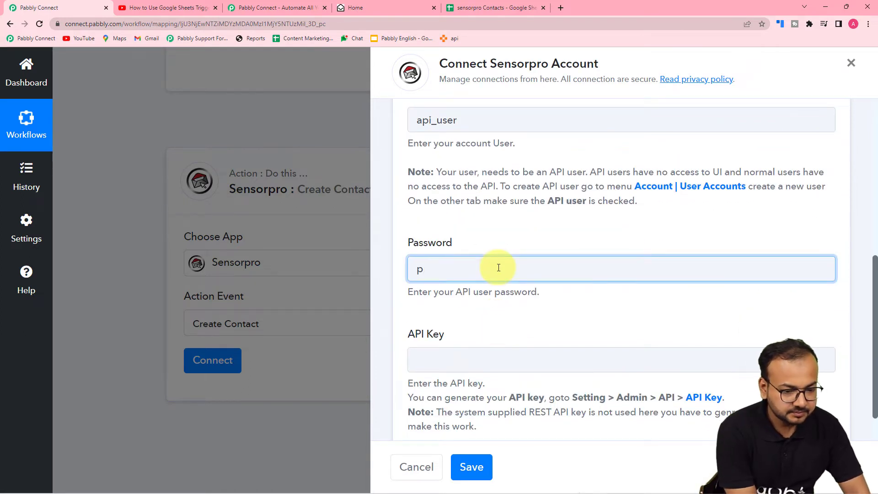
key(BackSpace)
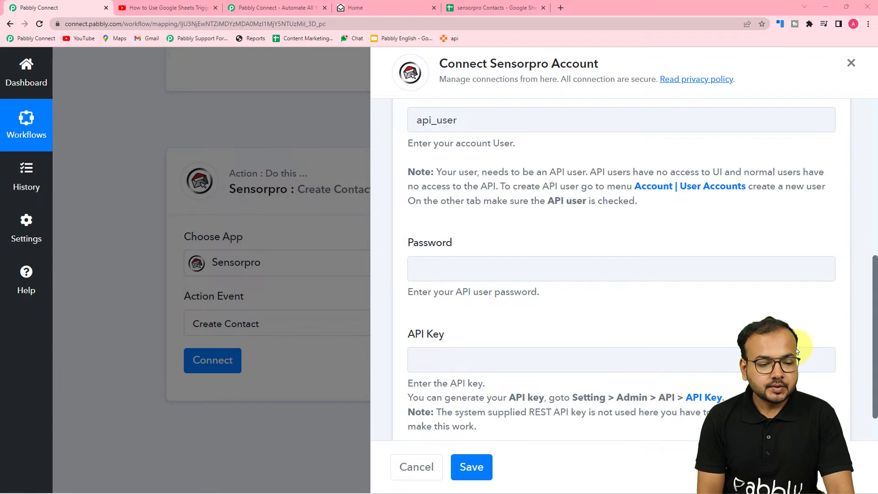
Step: Switch to the Sensorpro account and open its list of API keys
scroll(533, 319, down, 1)
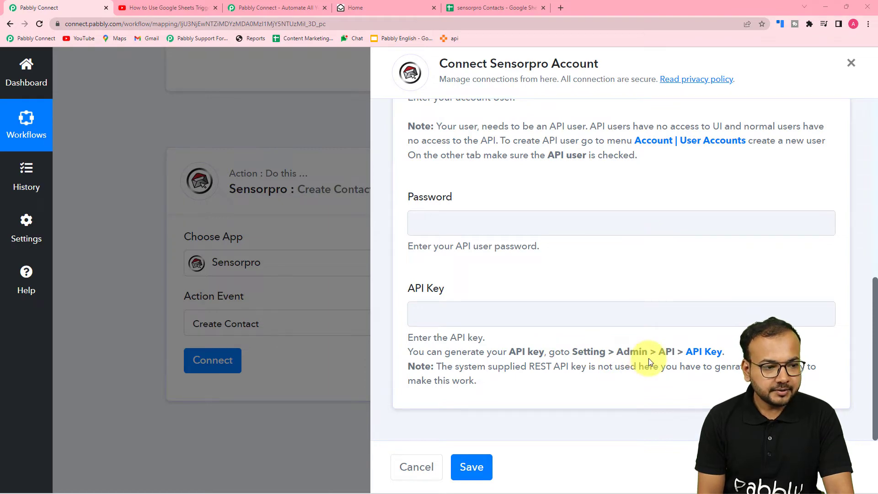
click(400, 6)
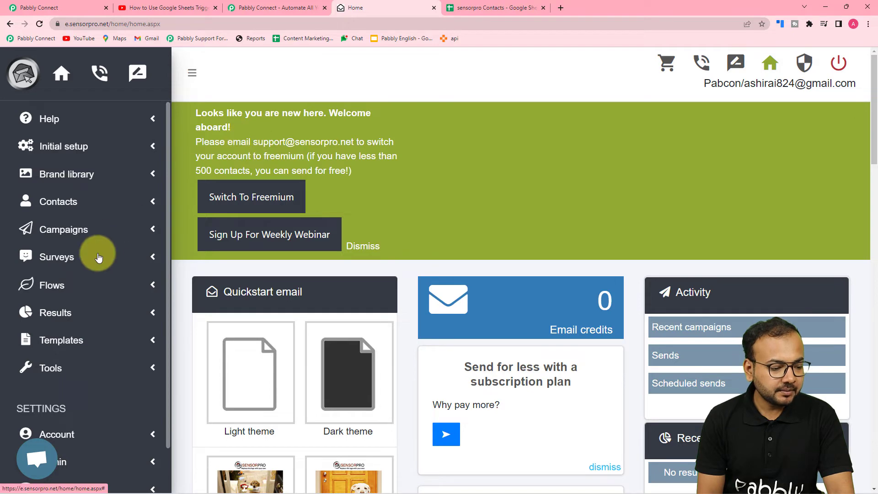
scroll(98, 256, down, 2)
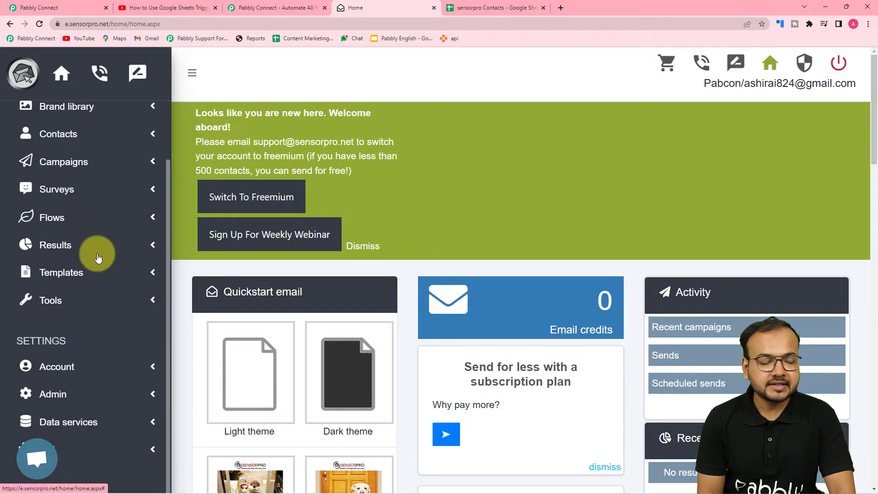
scroll(98, 255, down, 5)
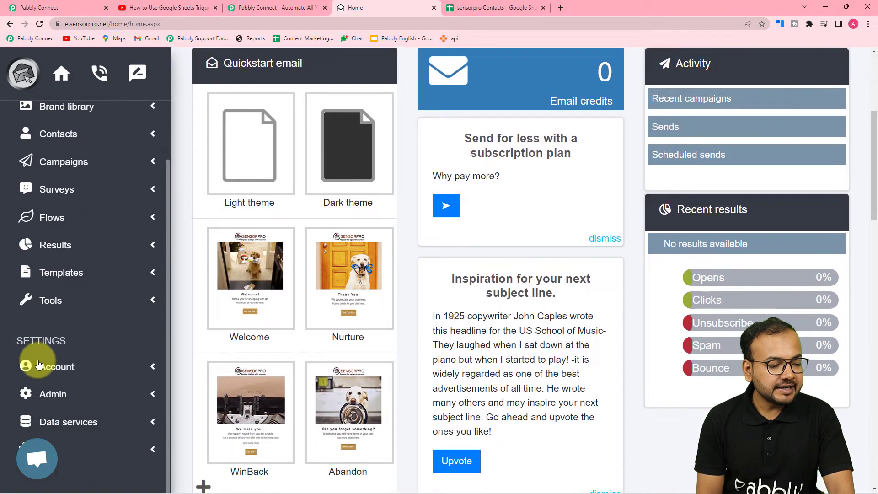
scroll(54, 391, down, 4)
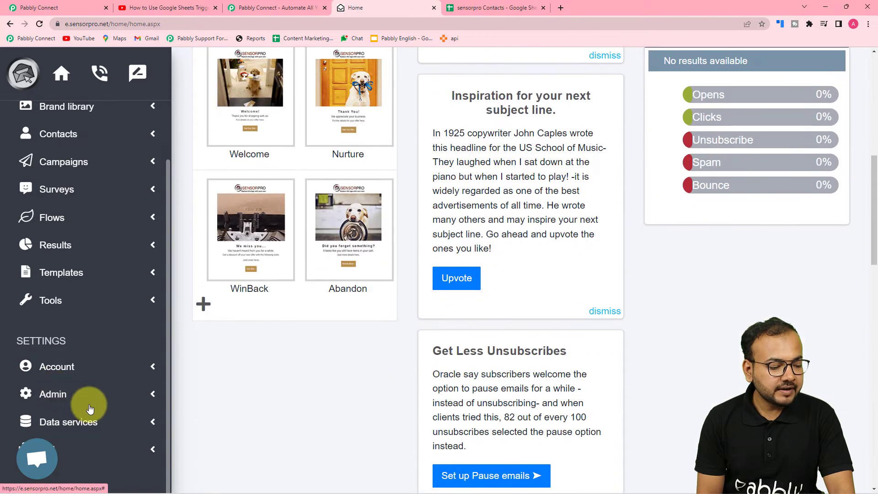
click(71, 393)
scroll(77, 370, down, 10)
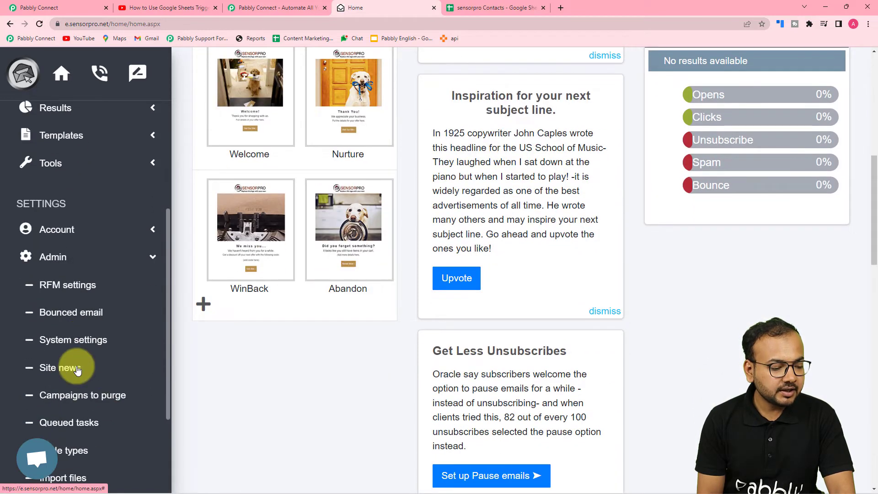
scroll(77, 370, down, 3)
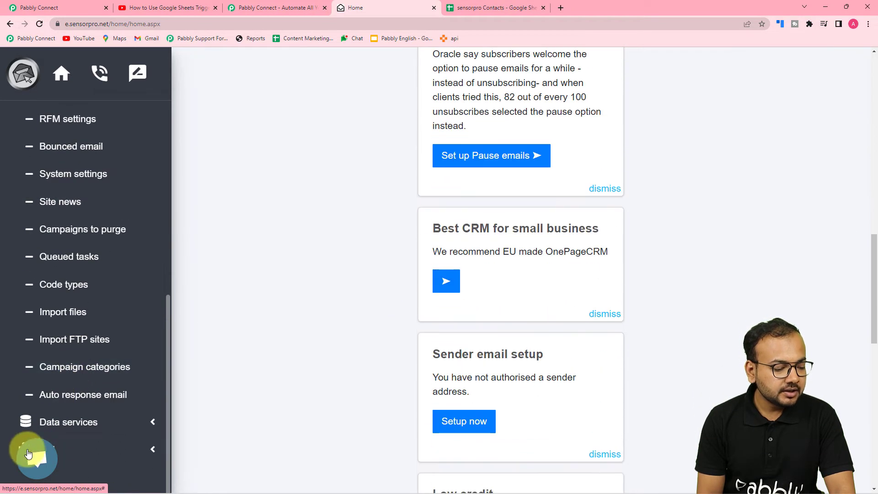
scroll(91, 425, up, 3)
scroll(94, 439, down, 5)
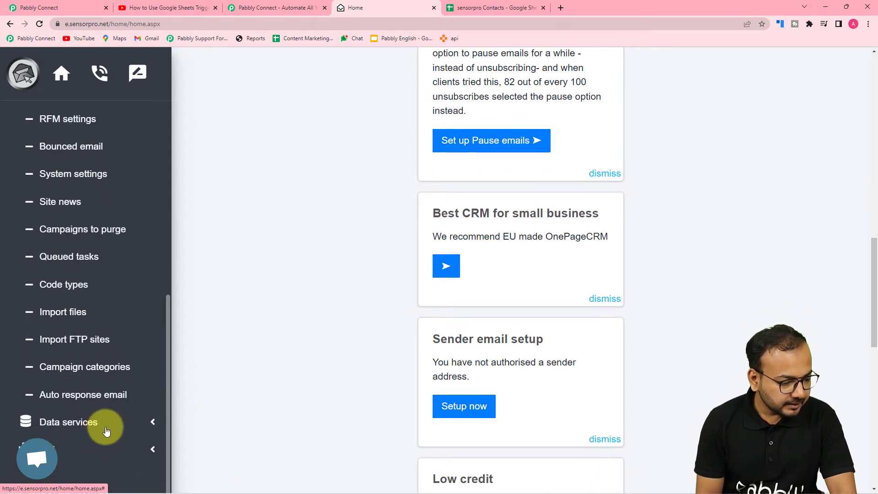
scroll(94, 414, down, 5)
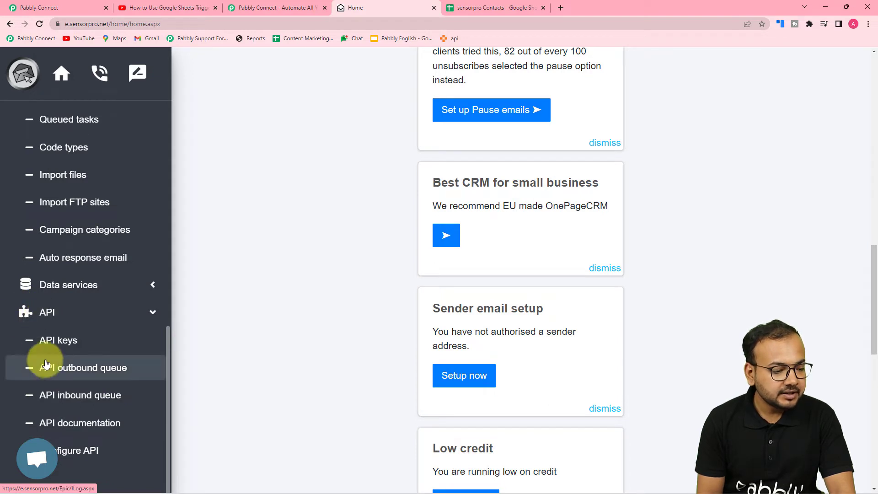
click(71, 343)
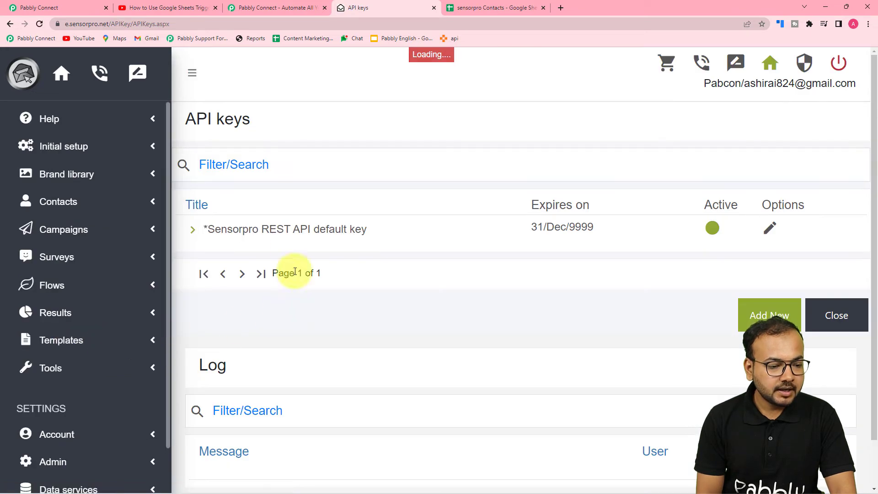
Step: Expand the Sensorpro REST API default key entry and copy its API key
double_click(296, 234)
click(295, 234)
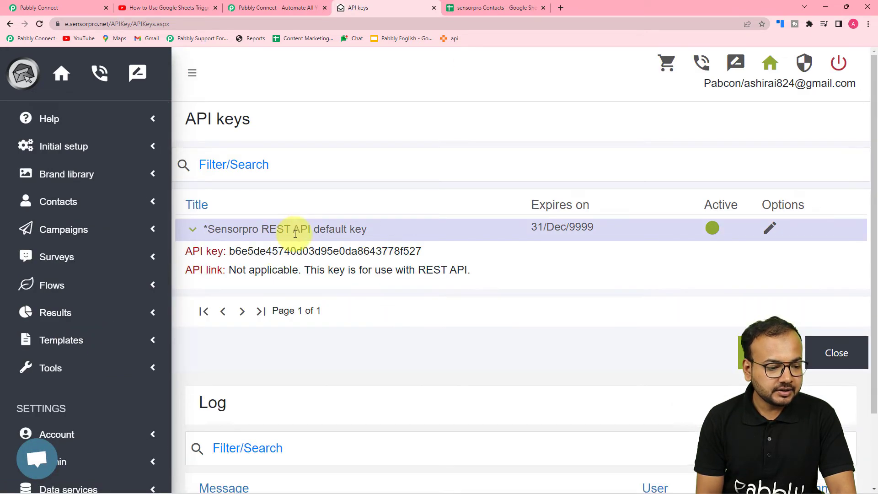
drag(230, 251, 405, 251)
right_click(405, 251)
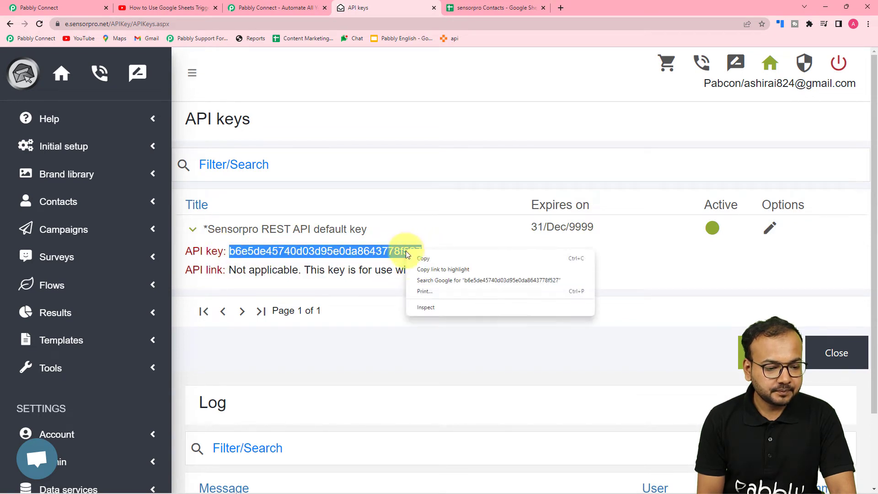
click(419, 259)
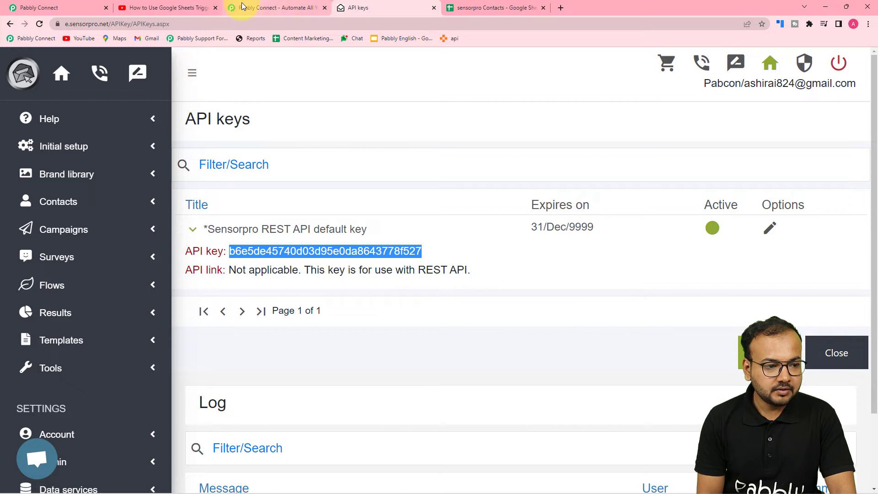
Step: Return to the Pabbly Connect workflow, fill in the Sensorpro connection's API key and API user password, and save the connection
click(71, 4)
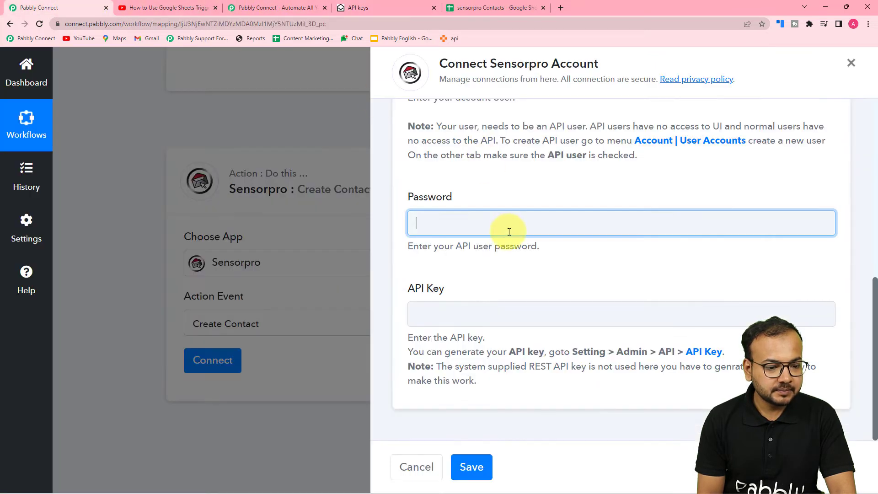
right_click(470, 319)
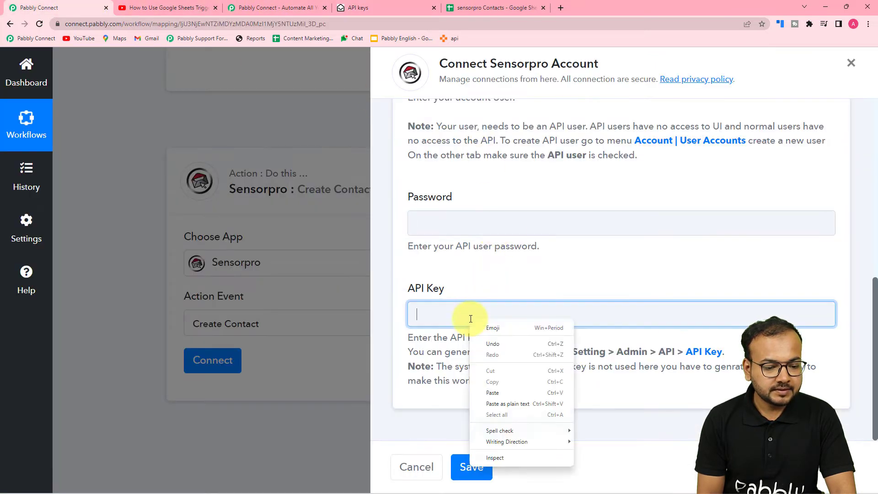
click(482, 404)
click(502, 224)
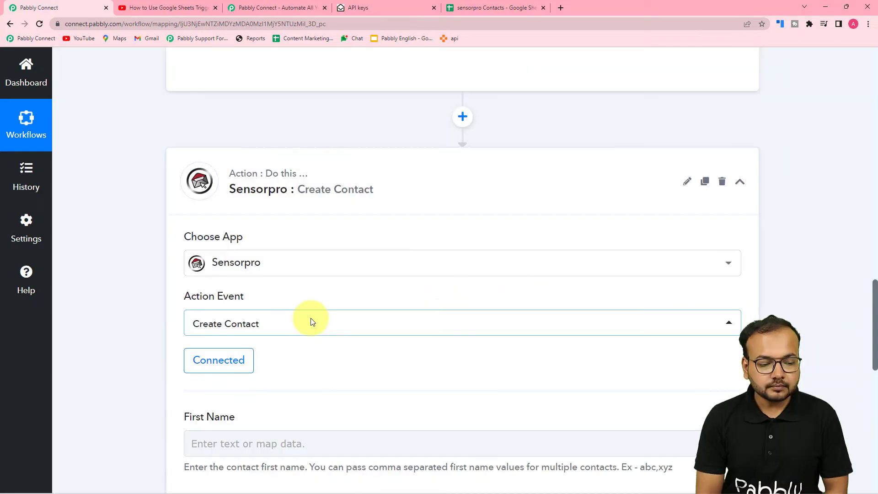
Step: Compare the contact fields required by the Sensorpro action with the name and email data received from the Google Sheets trigger
scroll(311, 318, down, 3)
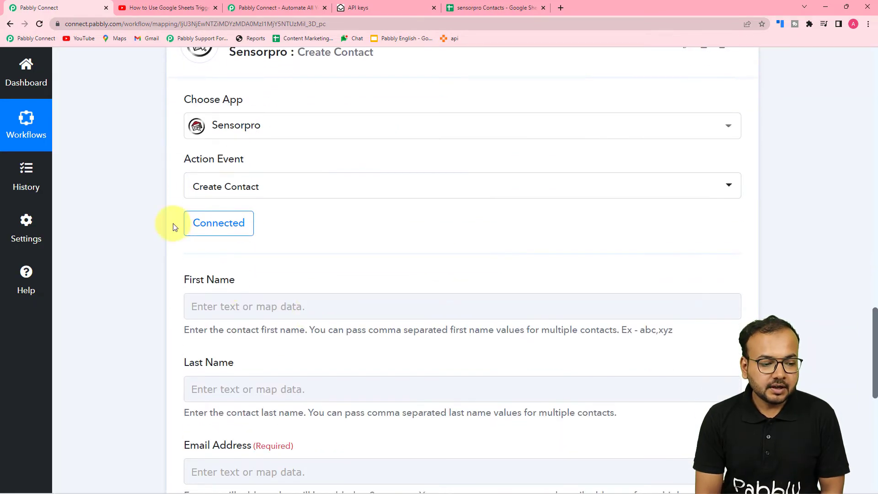
scroll(182, 317, down, 1)
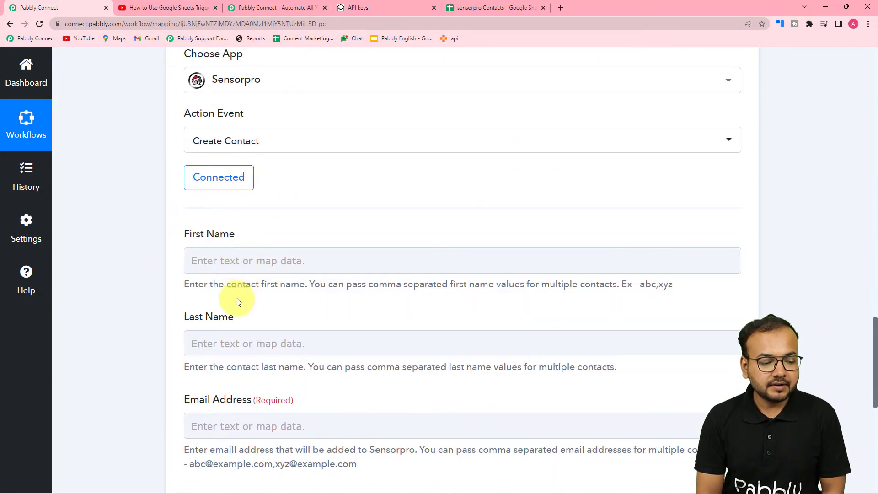
click(231, 343)
scroll(232, 346, down, 1)
scroll(232, 346, down, 2)
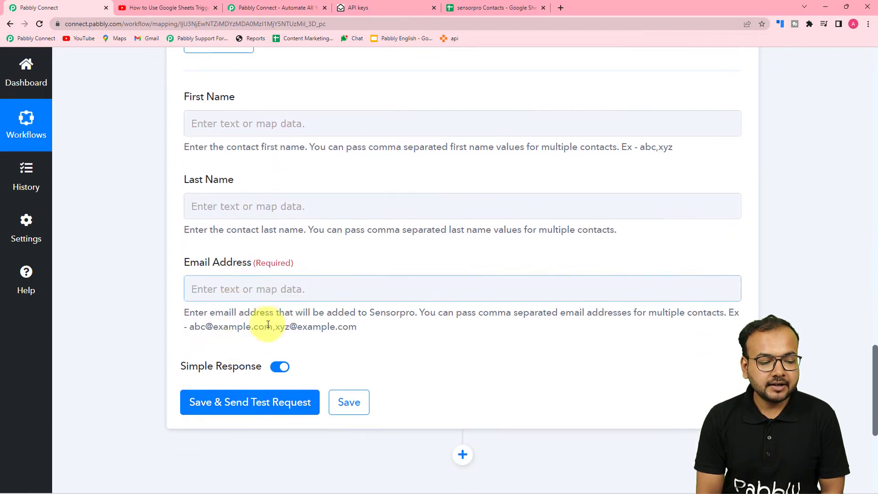
scroll(396, 325, up, 10)
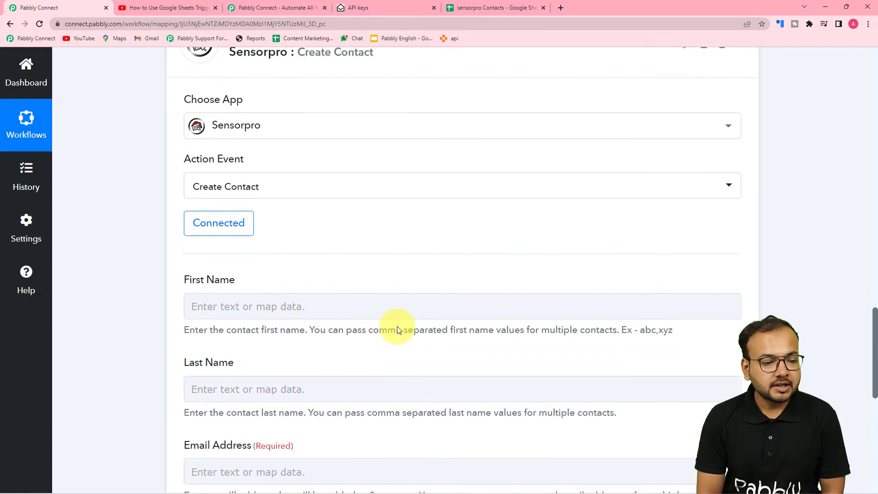
scroll(397, 330, up, 3)
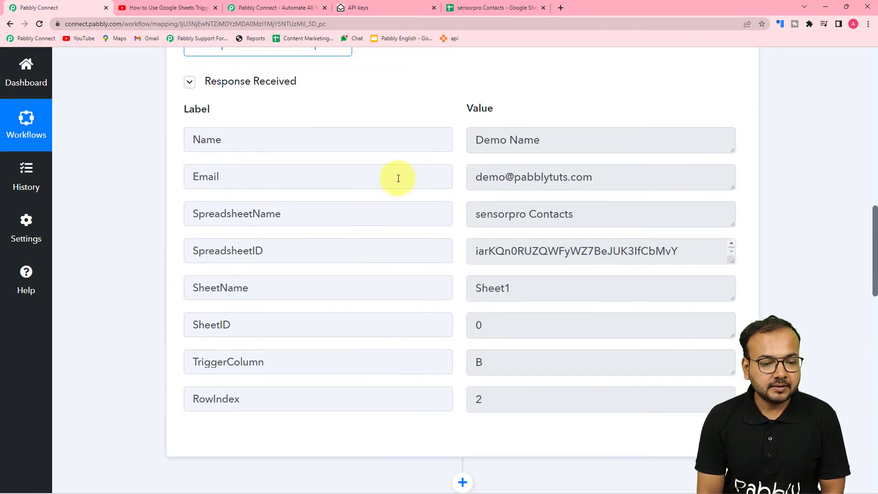
scroll(113, 192, down, 1)
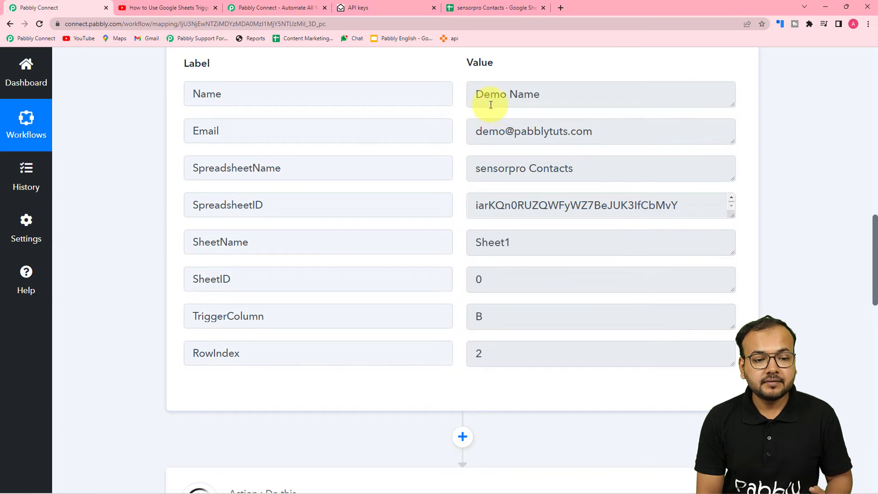
scroll(533, 100, down, 10)
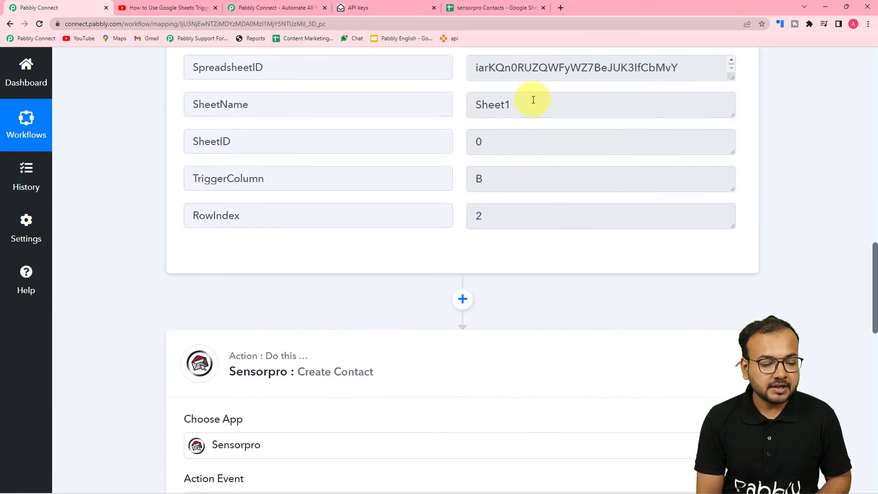
scroll(405, 339, up, 10)
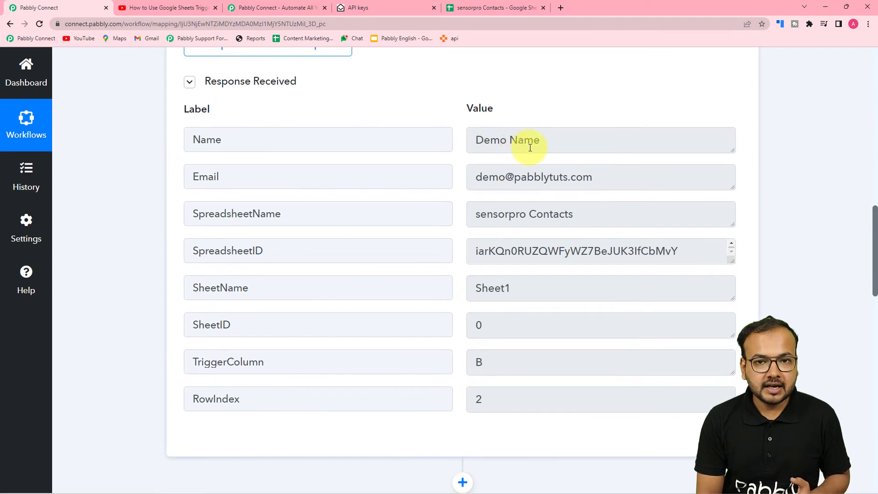
Step: Insert a Text Formatter by Pabbly action between the Google Sheets trigger and the Sensorpro action, with Split Text as its connected event
scroll(529, 148, down, 6)
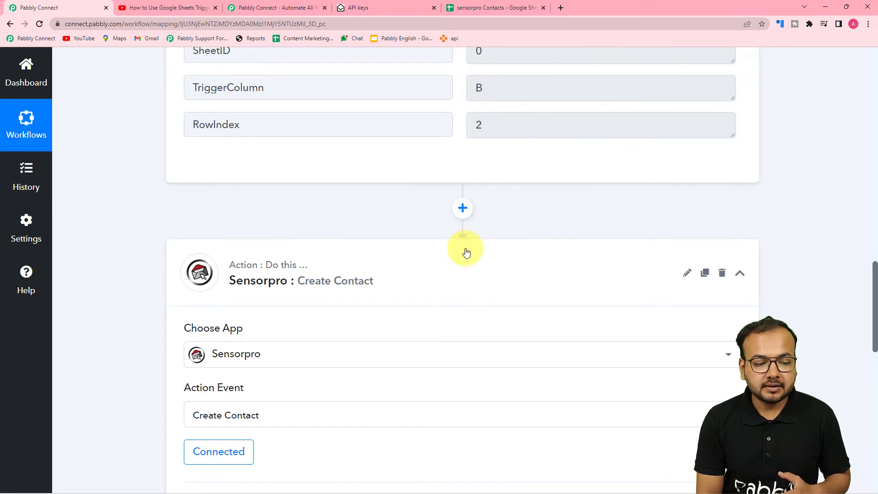
click(460, 209)
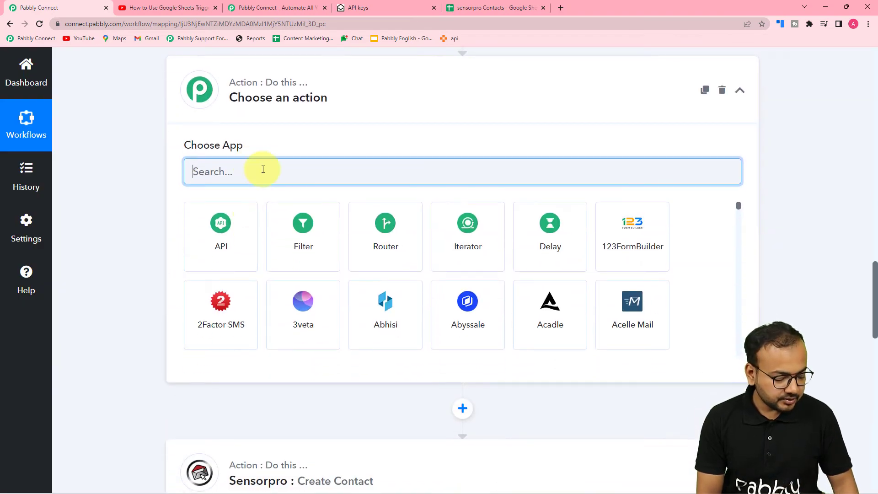
text(text)
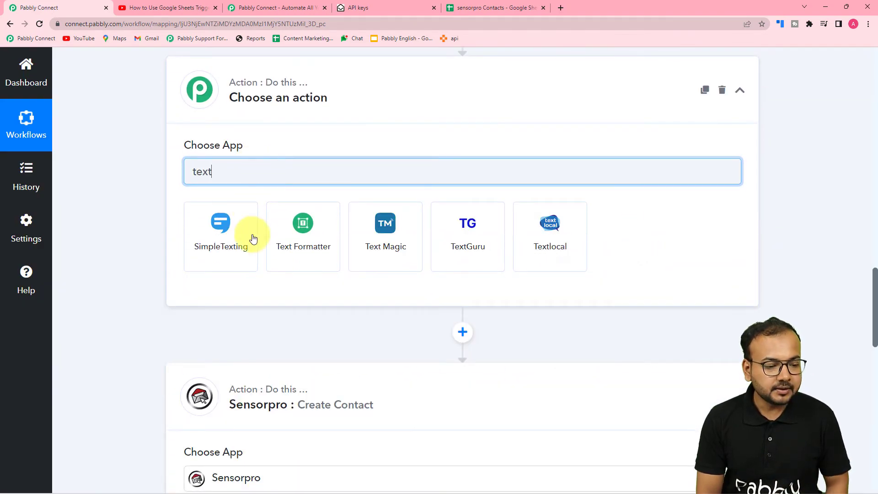
click(297, 230)
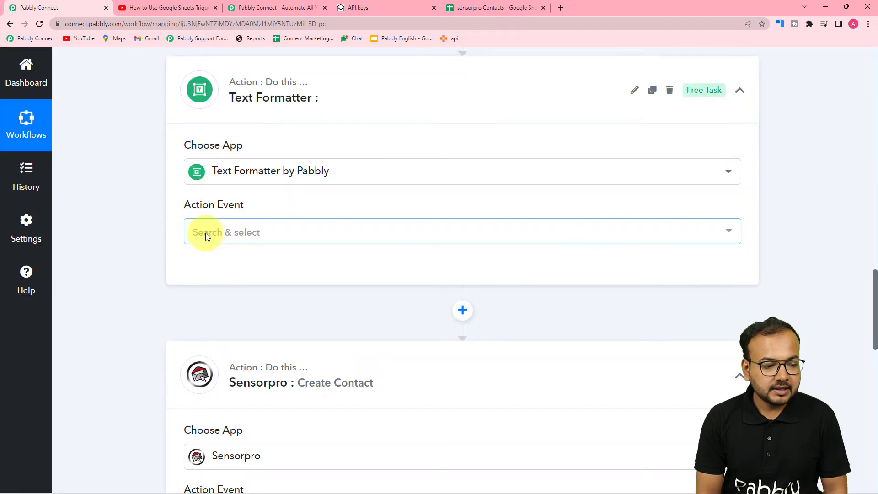
click(257, 139)
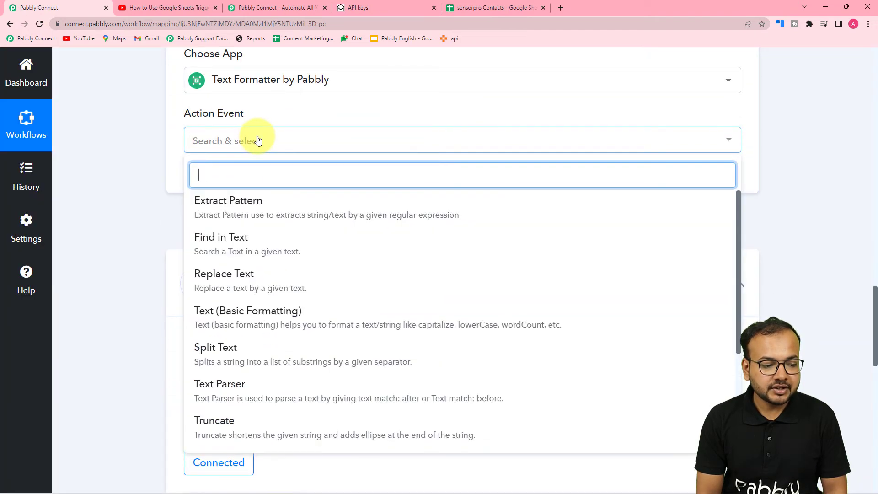
click(267, 358)
click(212, 178)
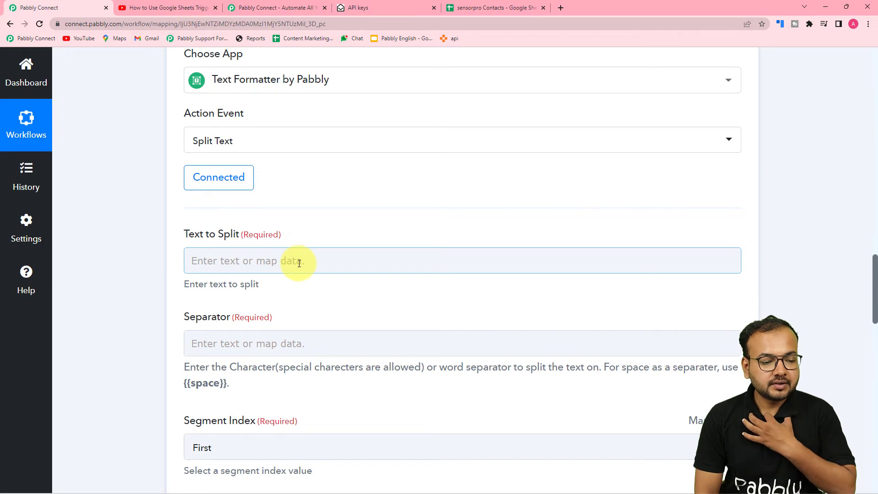
Step: Map the Name value from the Google Sheets trigger as the text to split in the Text Formatter action
scroll(299, 263, up, 15)
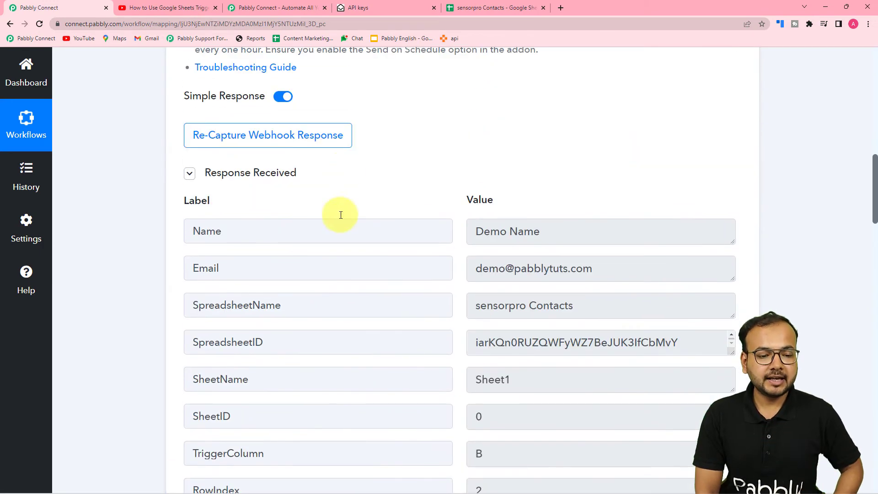
scroll(129, 240, down, 14)
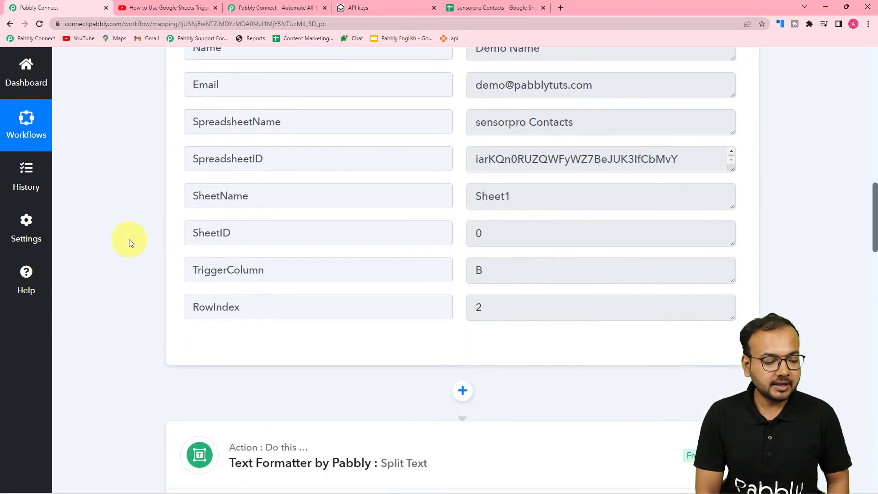
click(251, 215)
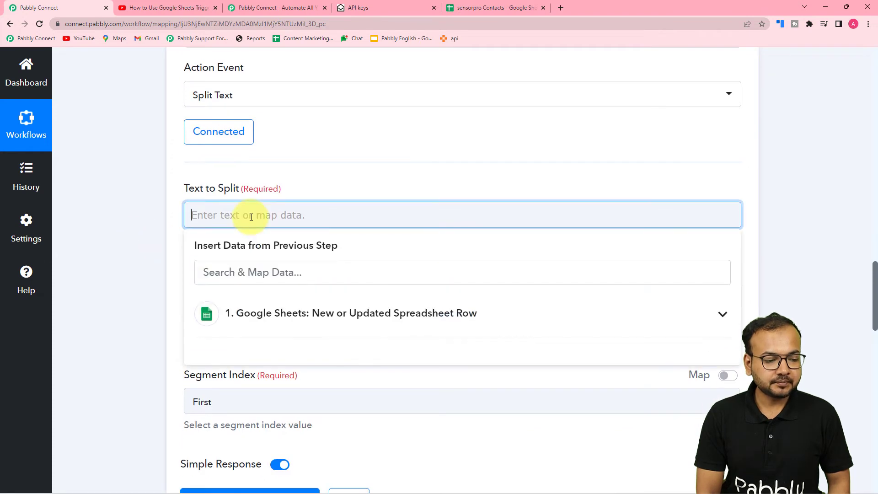
scroll(251, 220, down, 2)
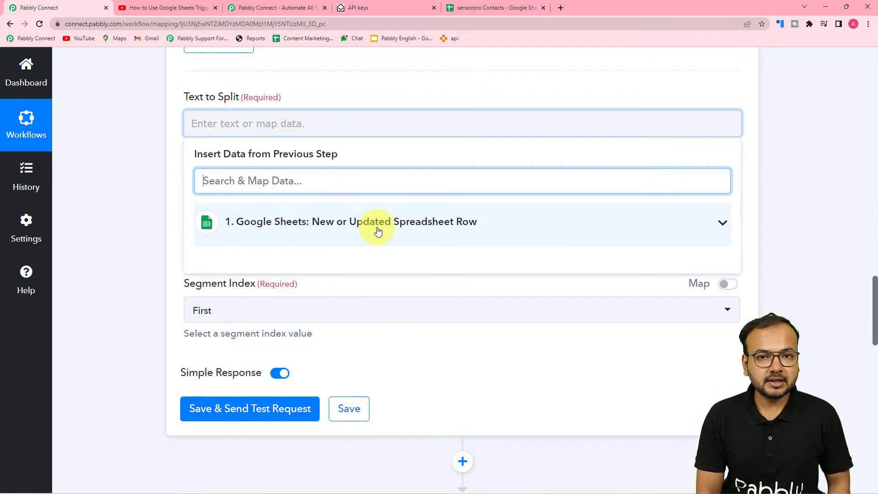
click(341, 229)
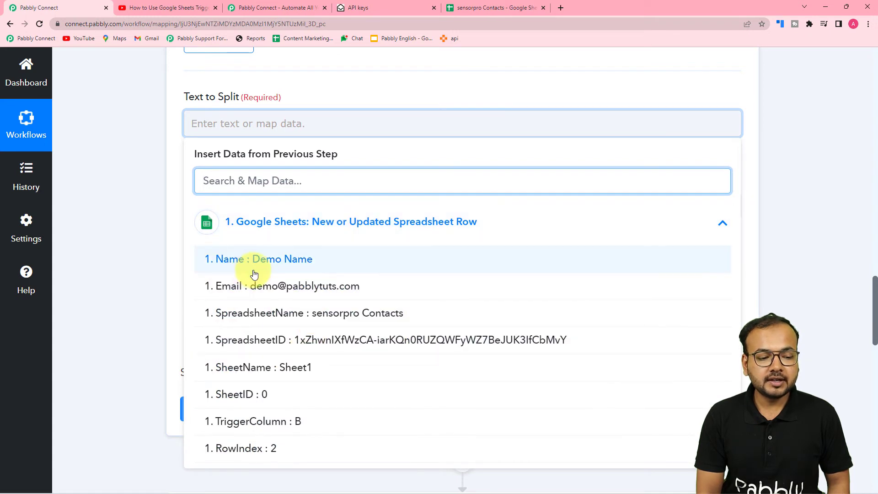
click(283, 267)
click(139, 206)
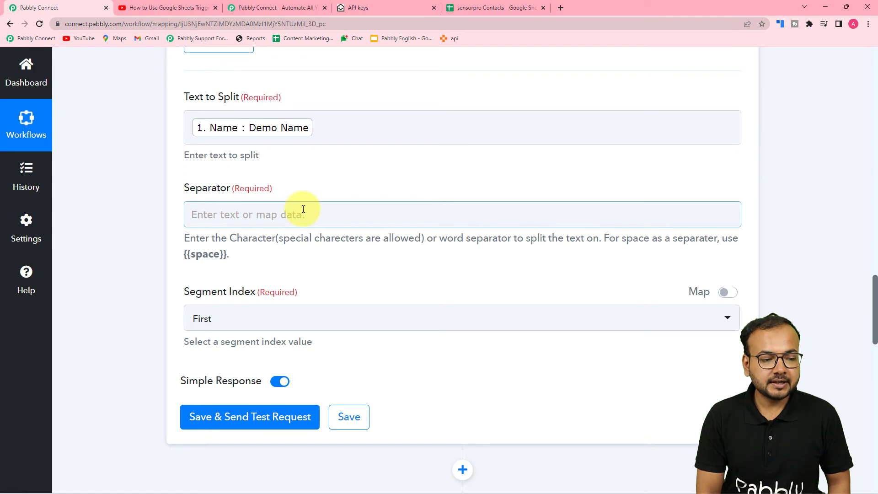
click(277, 143)
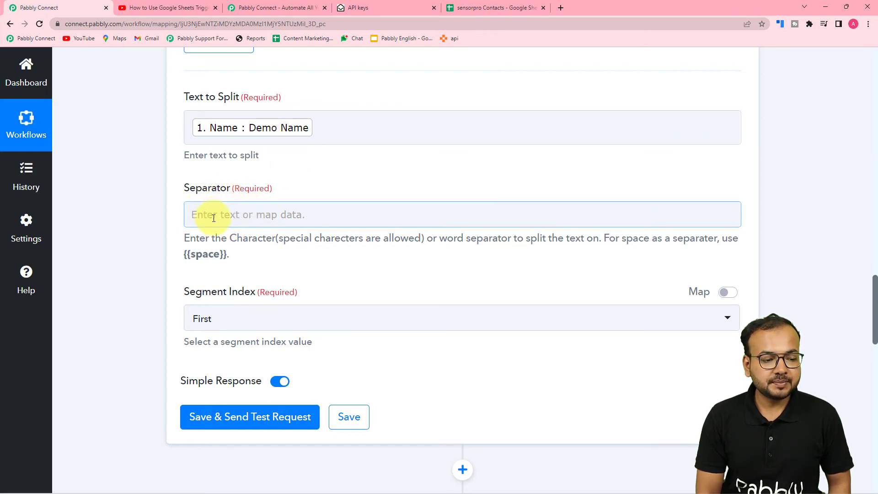
Step: Set the split separator to {{space}}, copied from the field's help text
drag(226, 255, 200, 256)
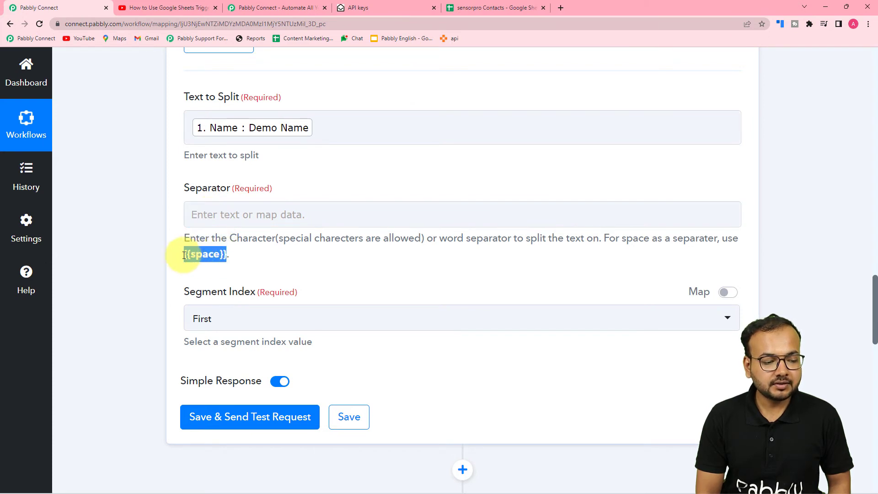
right_click(198, 256)
click(199, 261)
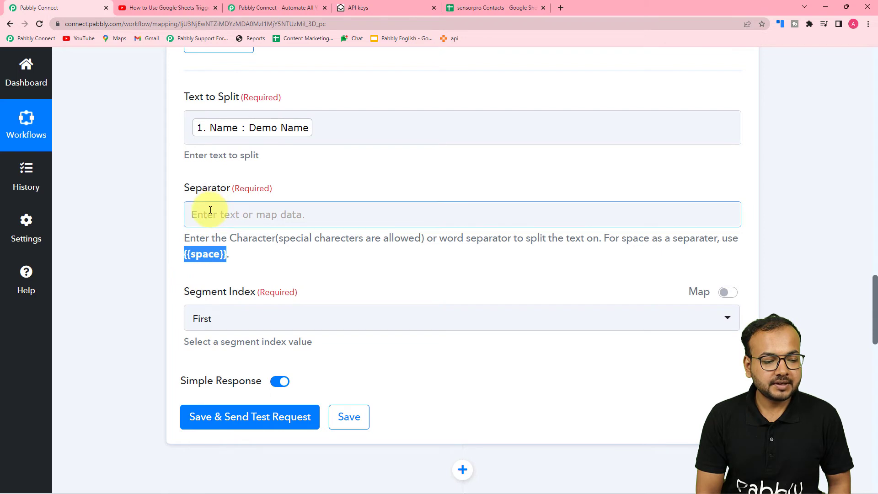
right_click(208, 213)
click(233, 284)
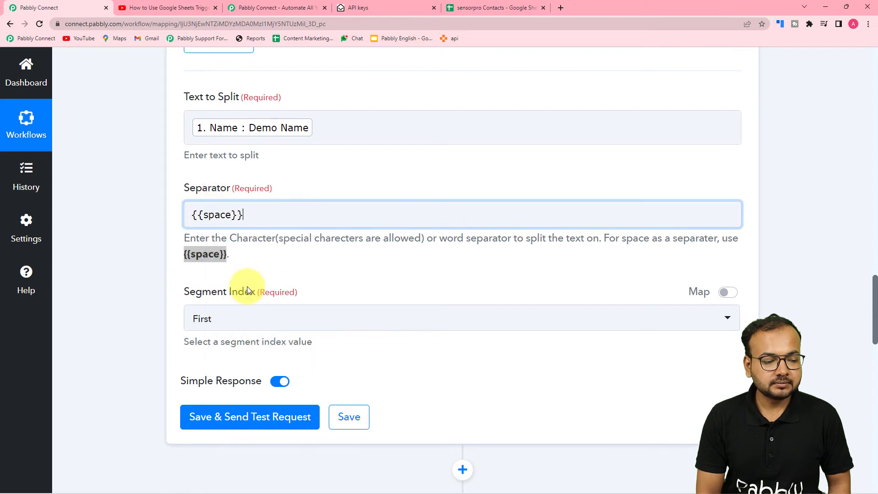
click(300, 286)
Step: Set the segment index to All, then save the Split Text action and send its test request
scroll(298, 284, down, 1)
click(288, 271)
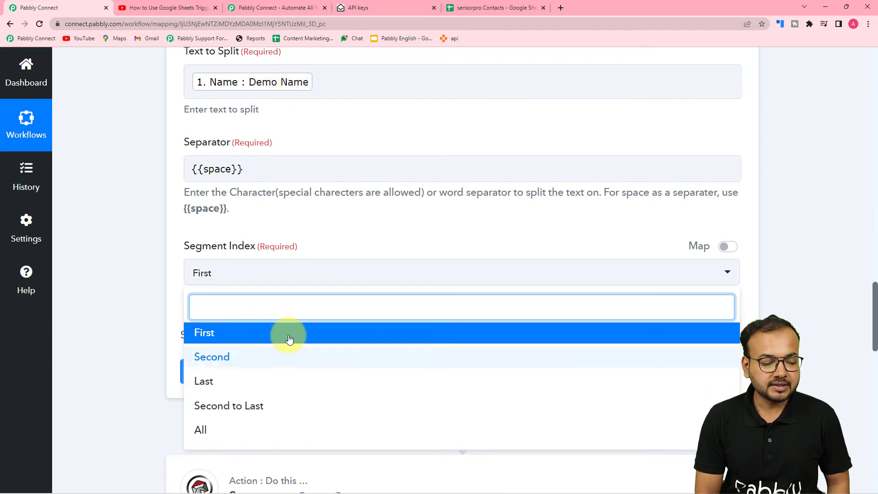
click(236, 427)
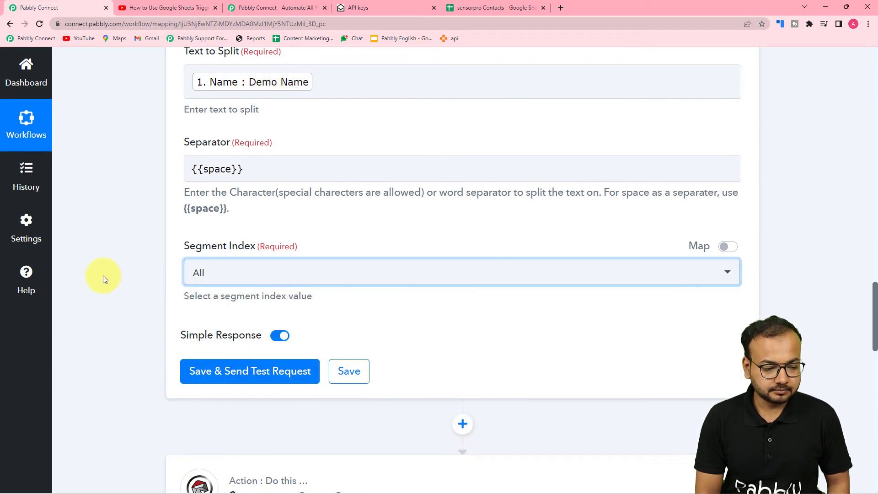
click(102, 275)
scroll(103, 276, down, 3)
click(197, 249)
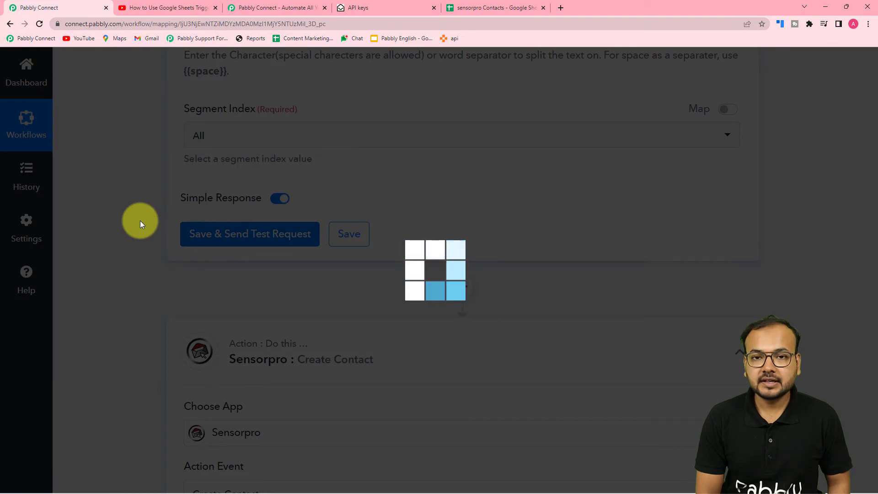
scroll(140, 220, down, 2)
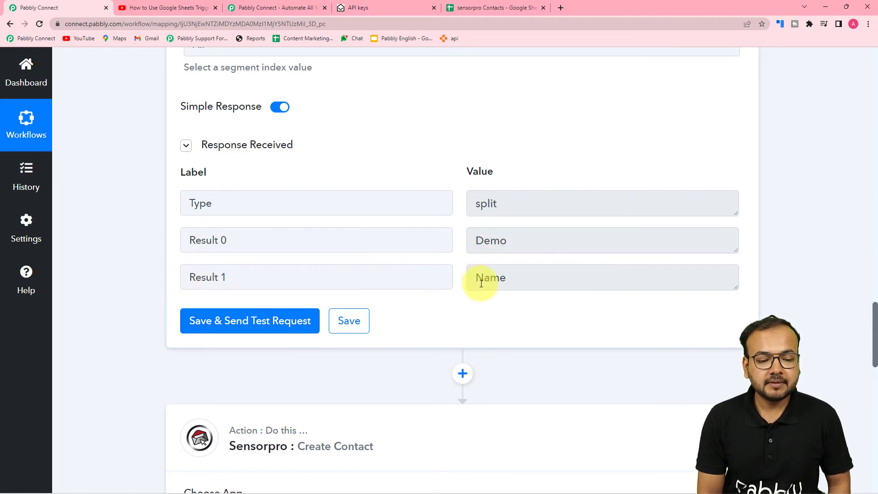
Step: Reopen the Sensorpro Create Contact action's connection settings and save them with the existing connection Sensorpro #2
scroll(387, 296, down, 3)
scroll(387, 296, down, 4)
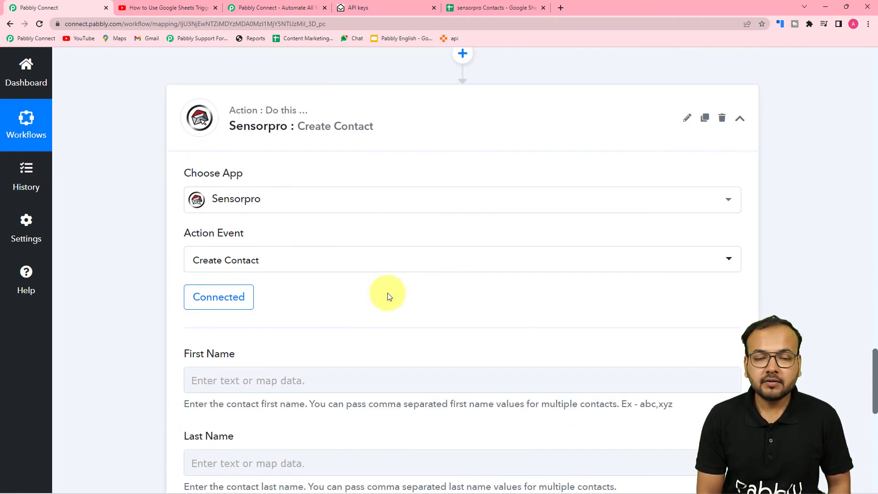
scroll(386, 294, down, 3)
click(273, 246)
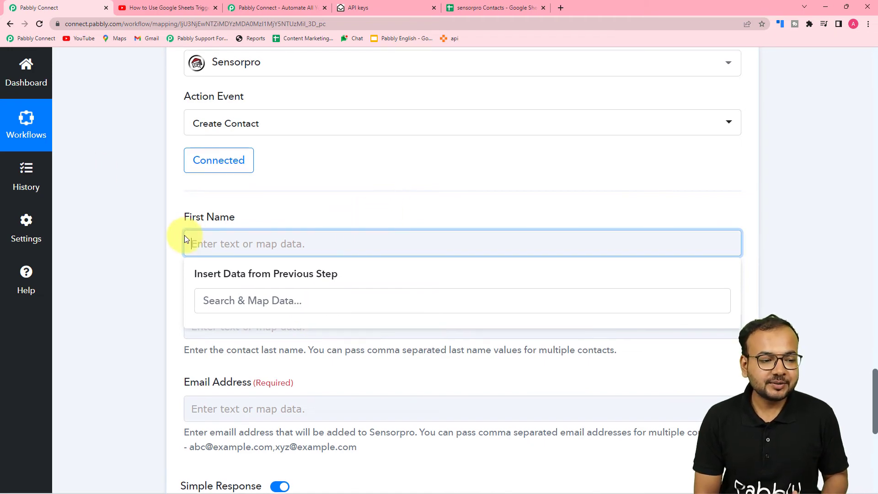
scroll(188, 235, up, 6)
scroll(256, 213, up, 3)
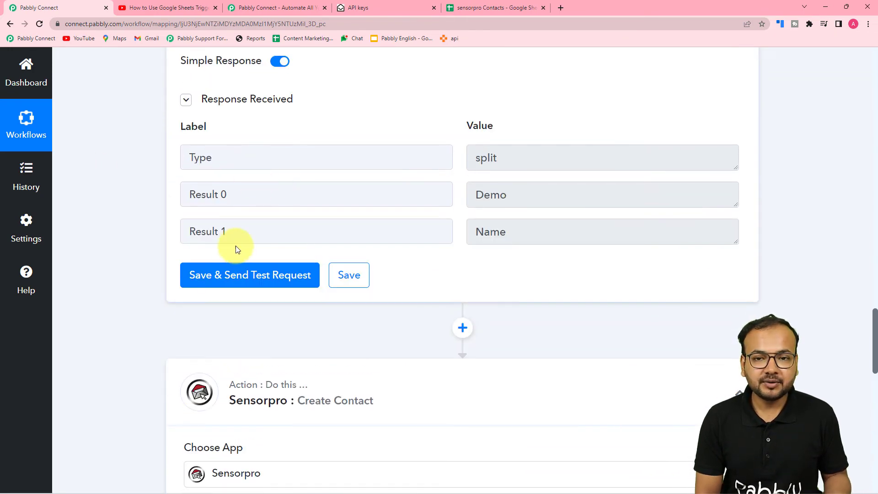
scroll(163, 277, down, 8)
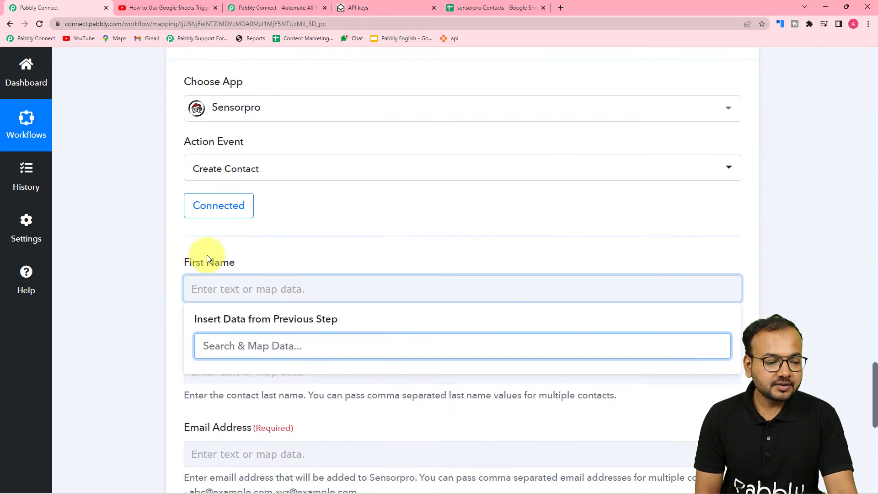
click(207, 214)
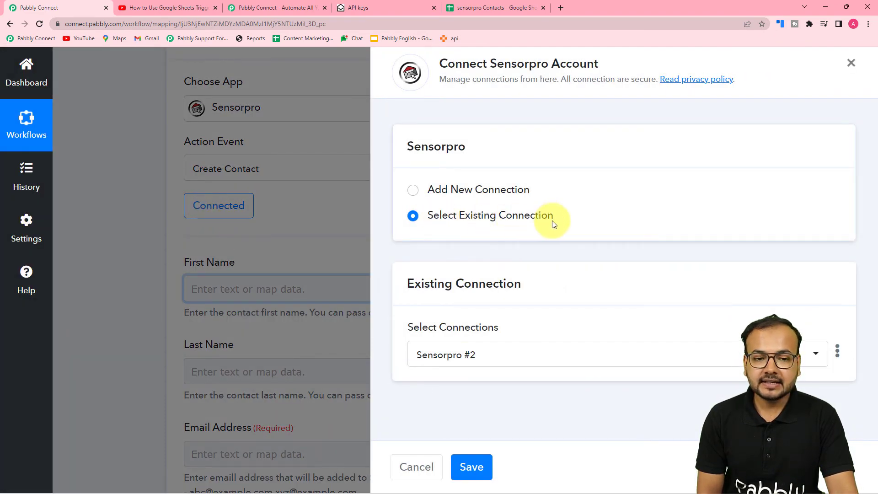
click(471, 466)
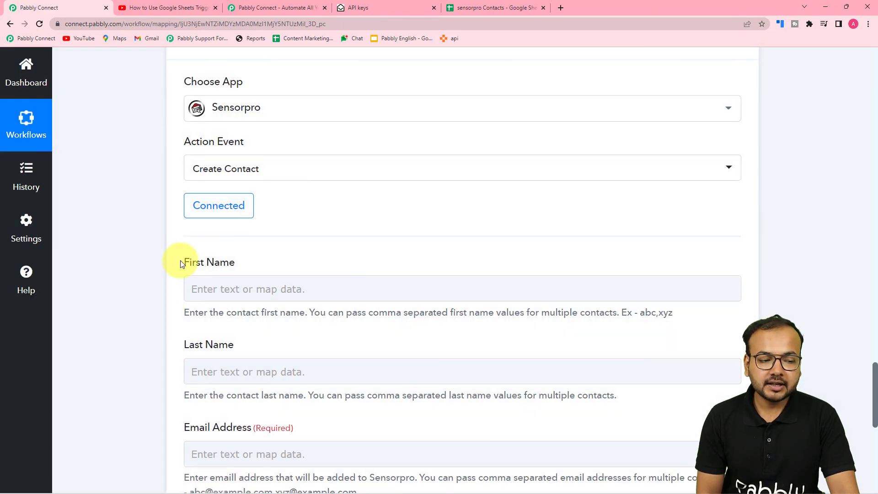
Step: Map the Sensorpro contact's First Name to Result 0 from the Split Text step
scroll(182, 264, down, 2)
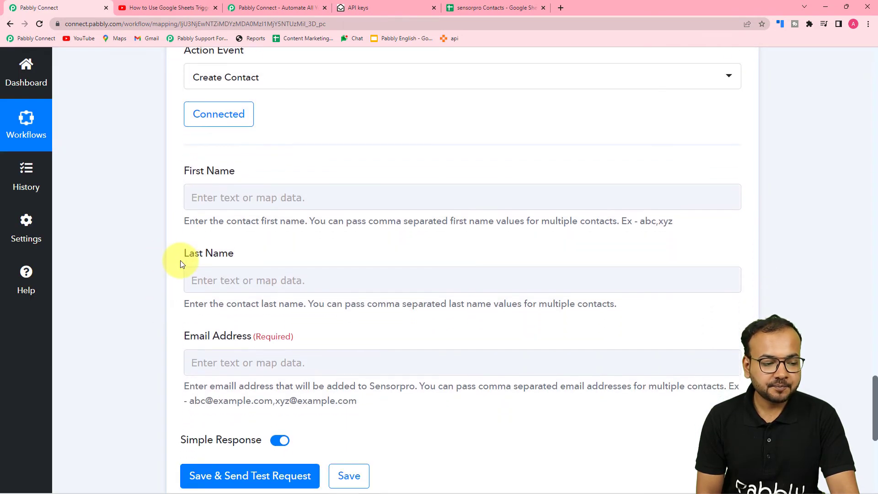
click(236, 198)
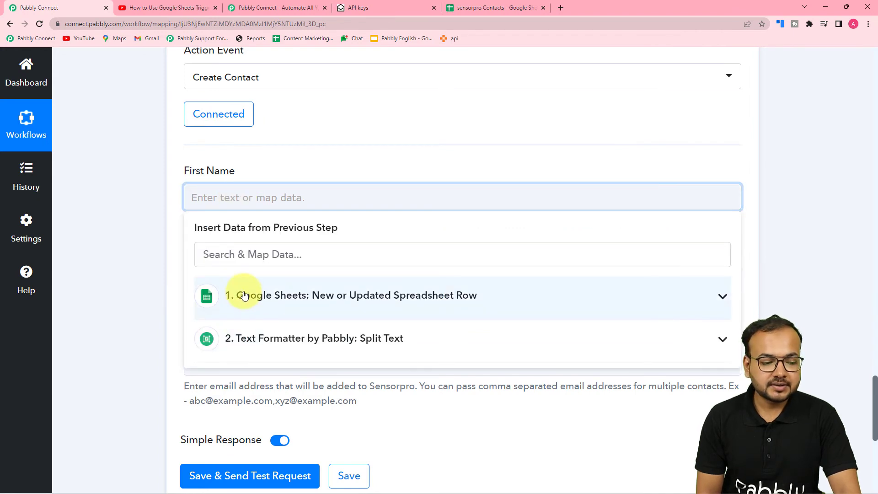
click(247, 350)
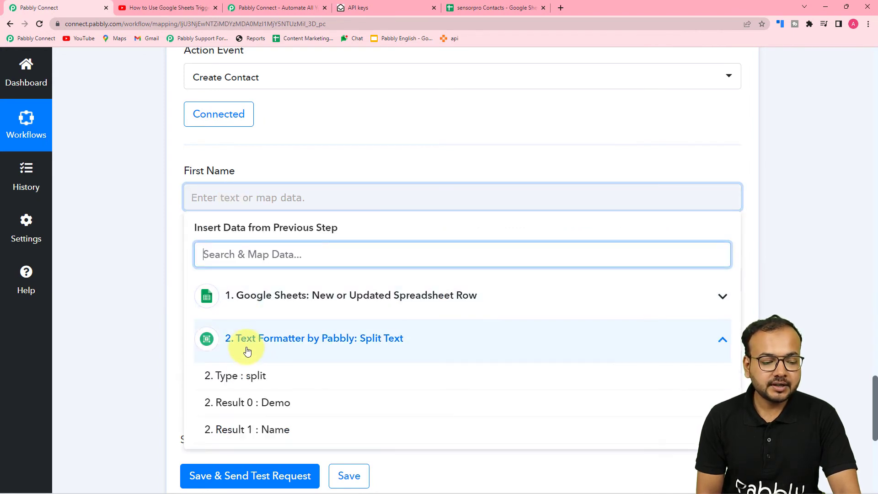
click(251, 407)
click(157, 241)
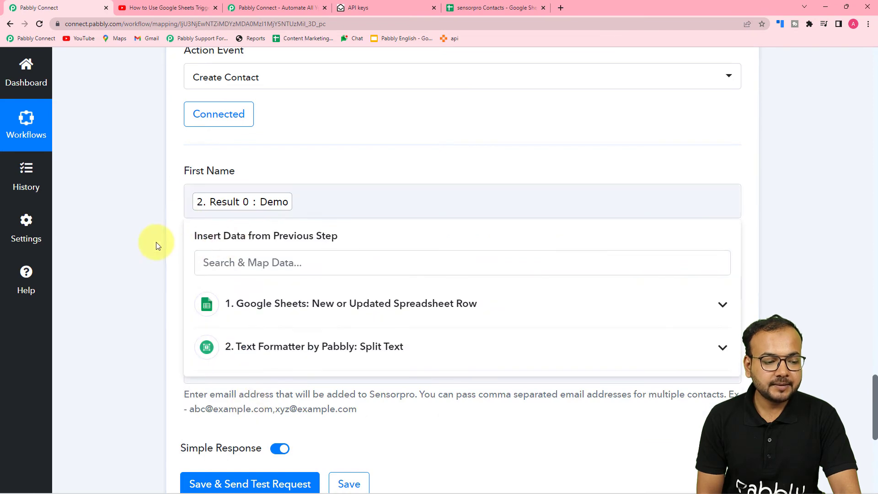
Step: Map the Sensorpro contact's Last Name to Result 1 from the Split Text step
scroll(228, 207, down, 3)
click(248, 158)
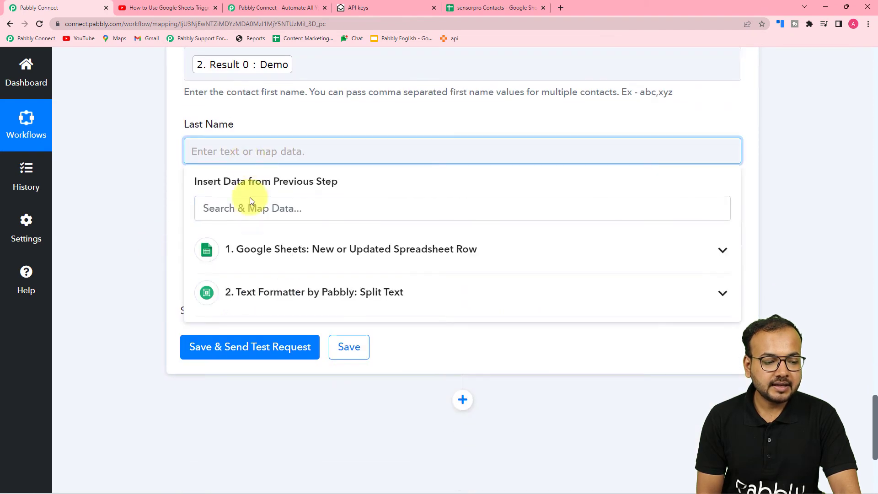
click(256, 292)
click(239, 391)
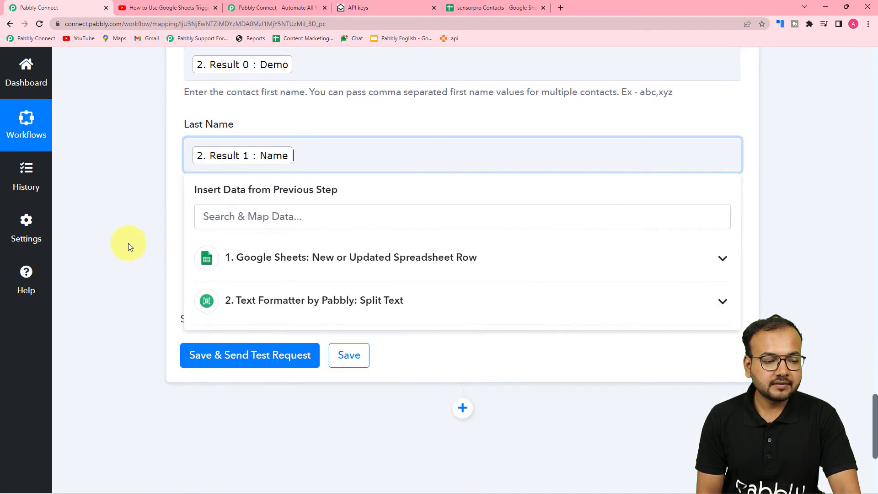
click(128, 242)
Step: Map the Sensorpro contact's Email Address to the Email value from the Google Sheets trigger
click(250, 241)
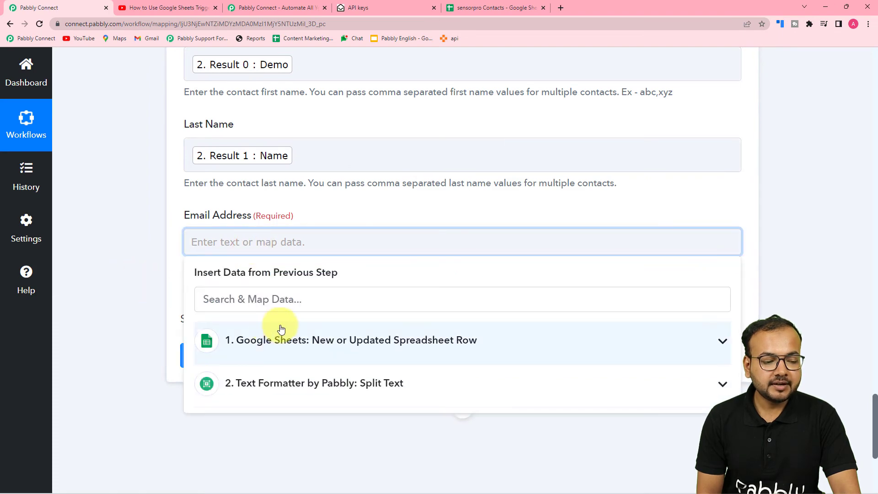
click(274, 353)
click(261, 405)
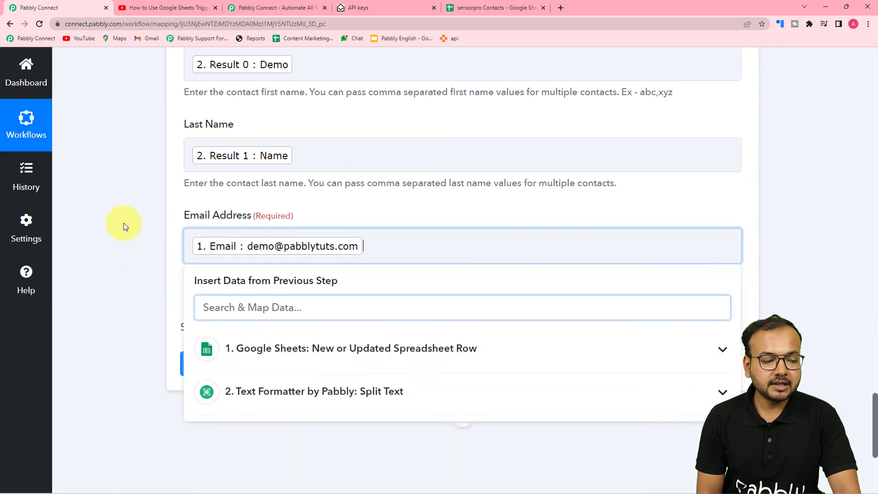
click(123, 226)
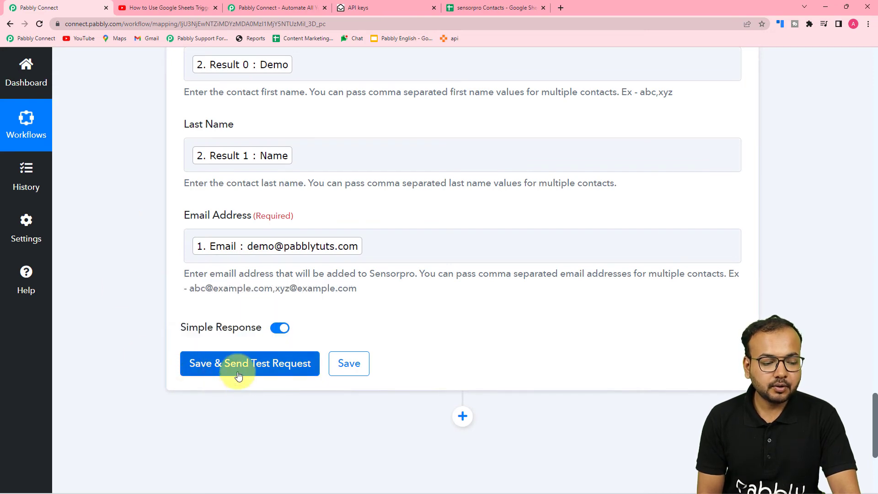
Step: Switch to Sensorpro, review the existing entries in the list of all contacts, and return to the Pabbly Connect workflow
click(360, 10)
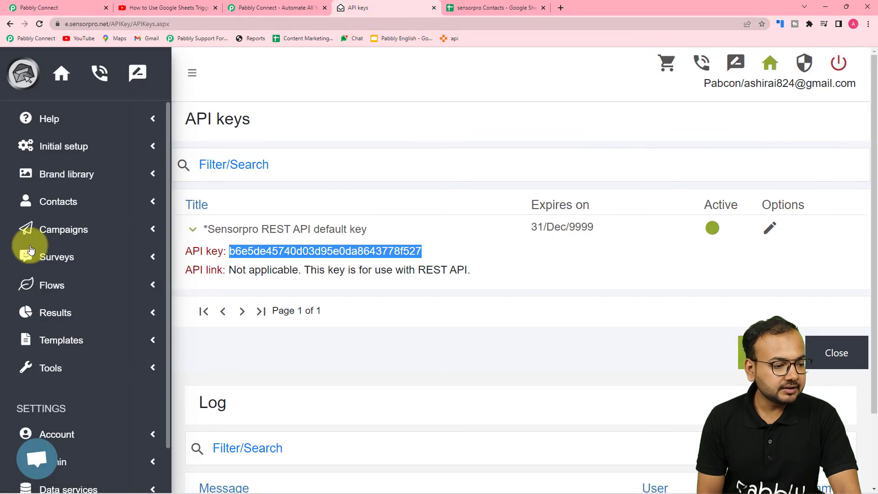
click(96, 234)
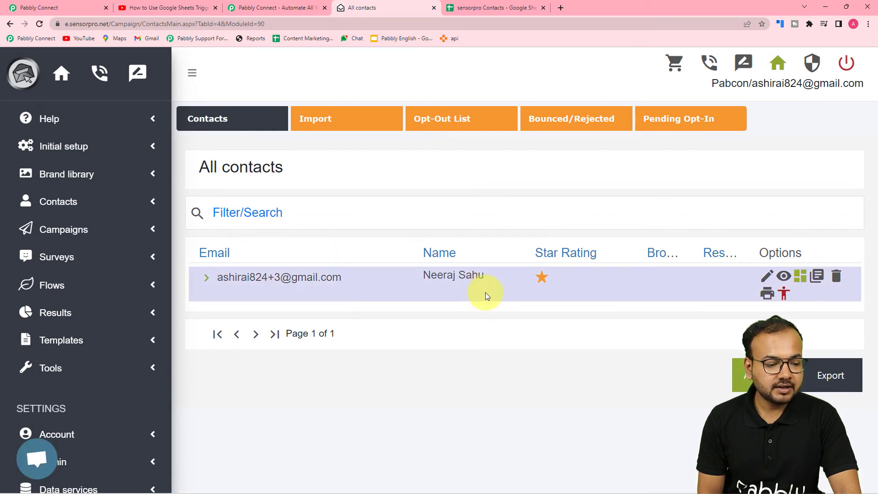
click(69, 6)
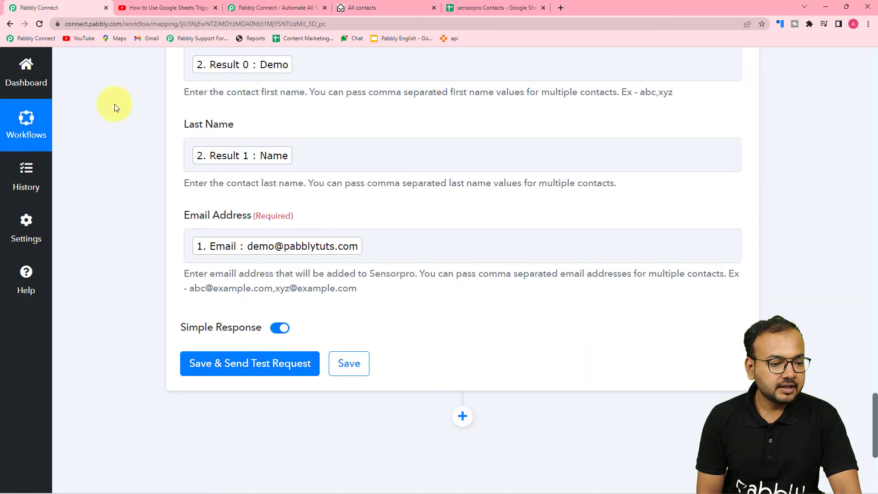
Step: Save the Create Contact action and send its test request, then reload Sensorpro's list of all contacts to check for the new entry
click(247, 366)
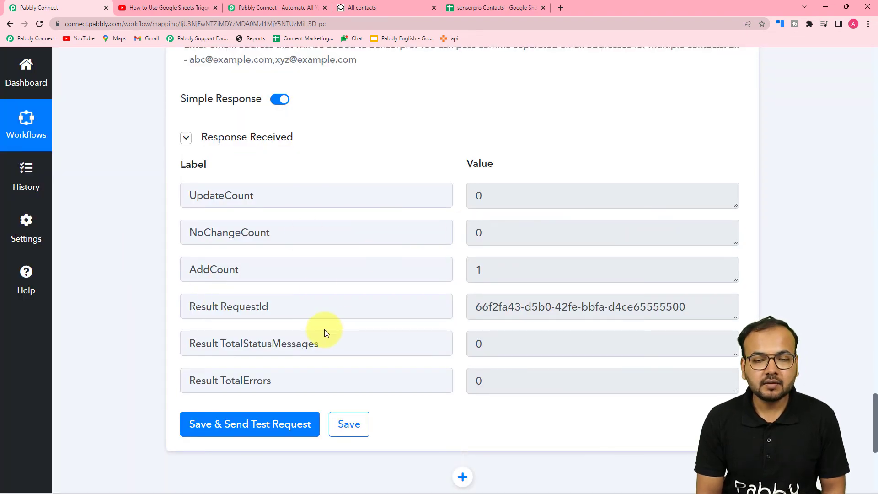
click(373, 7)
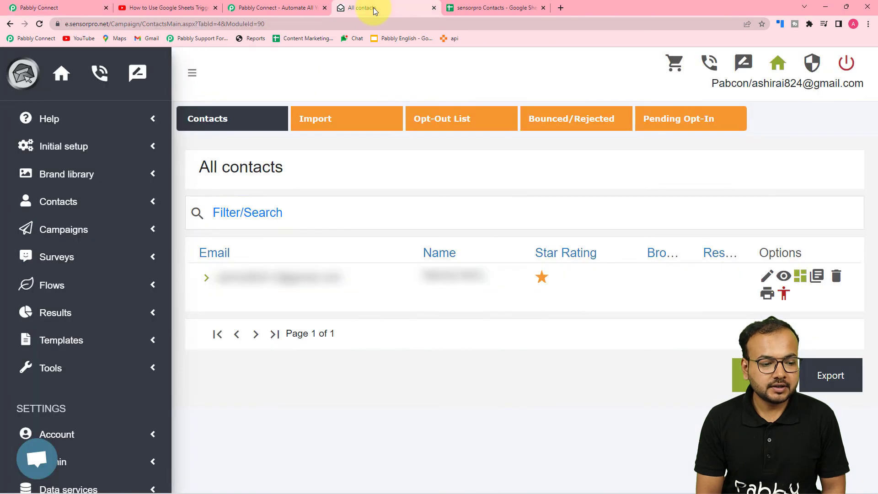
click(35, 24)
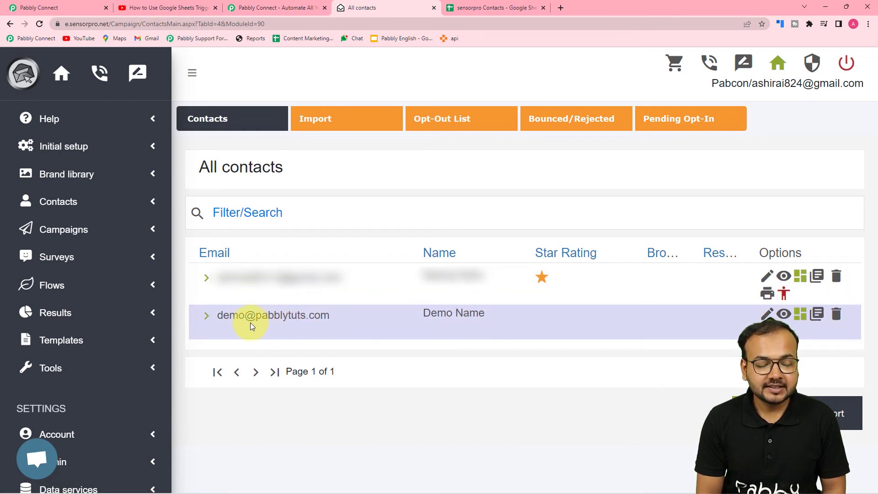
Step: Compare the sensorpro Contacts spreadsheet with Sensorpro's list of all contacts, and return to the Pabbly Connect workflow
click(475, 10)
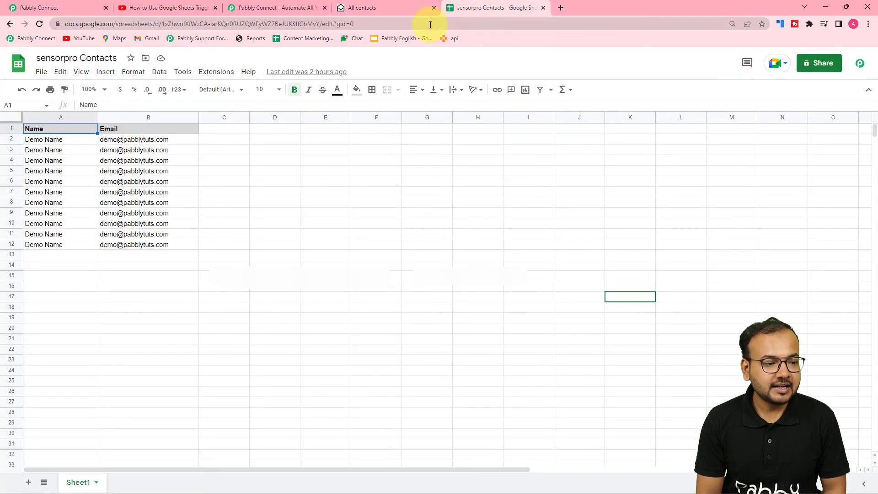
click(369, 9)
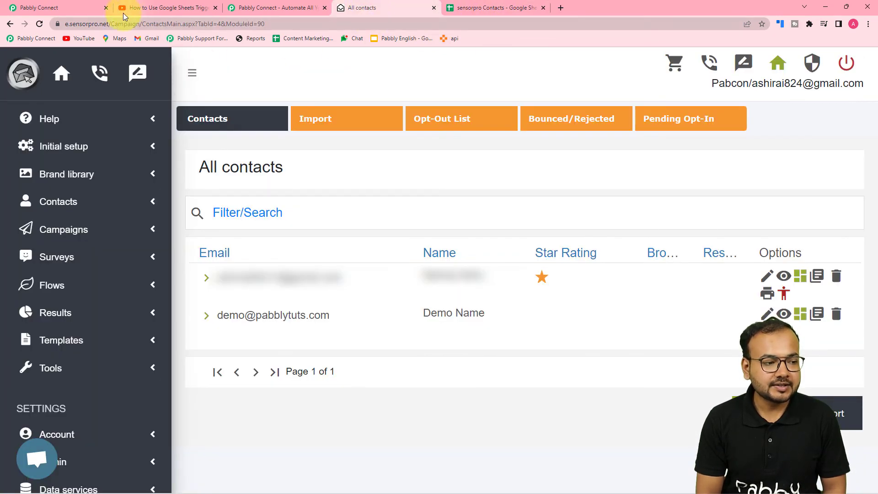
click(39, 8)
Step: Collapse the Google Sheets trigger and the Text Formatter Split Text action in the workflow
scroll(874, 212, up, 20)
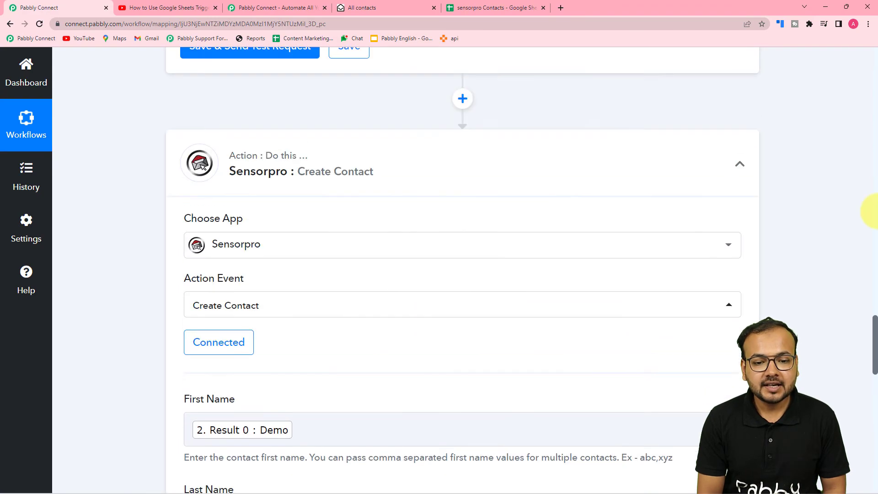
scroll(874, 211, up, 20)
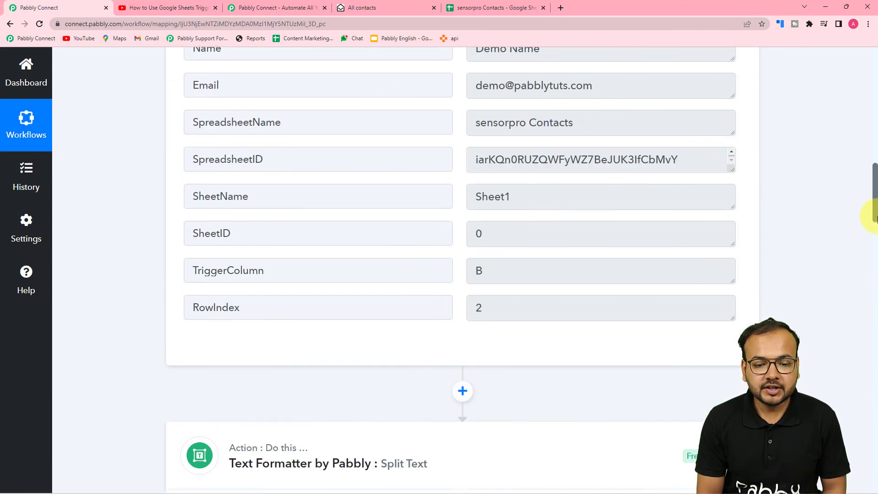
scroll(874, 219, up, 4)
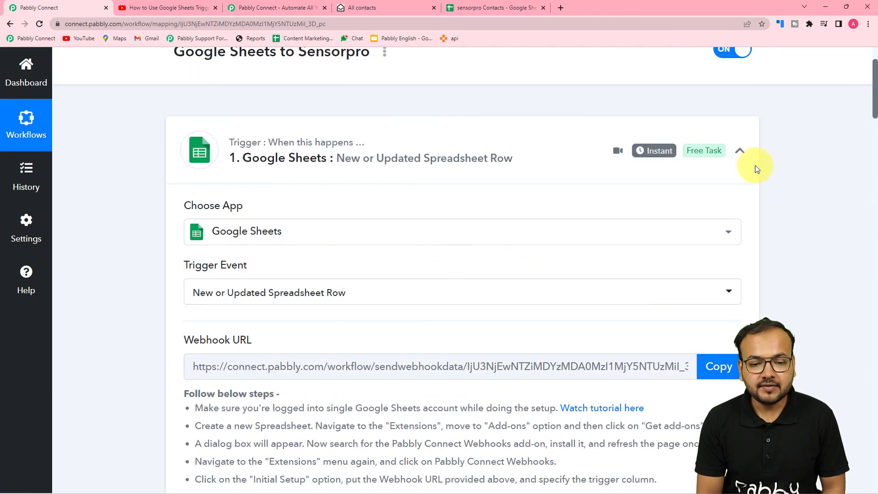
click(740, 151)
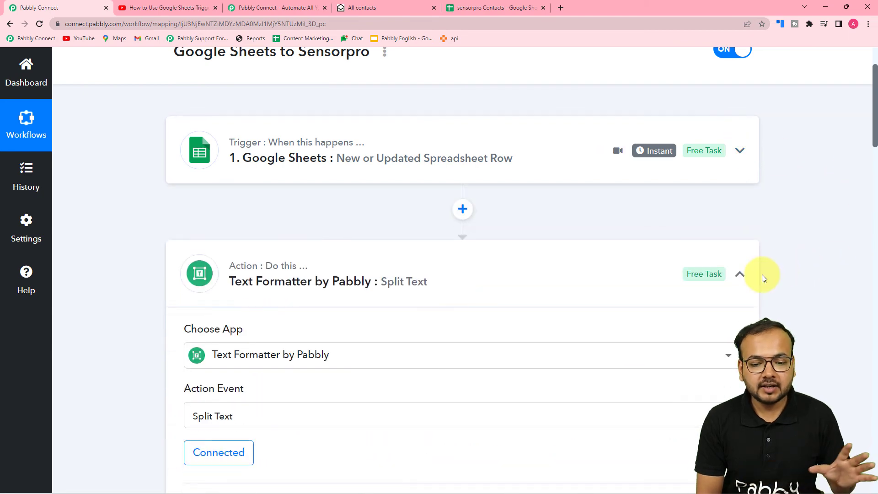
click(740, 274)
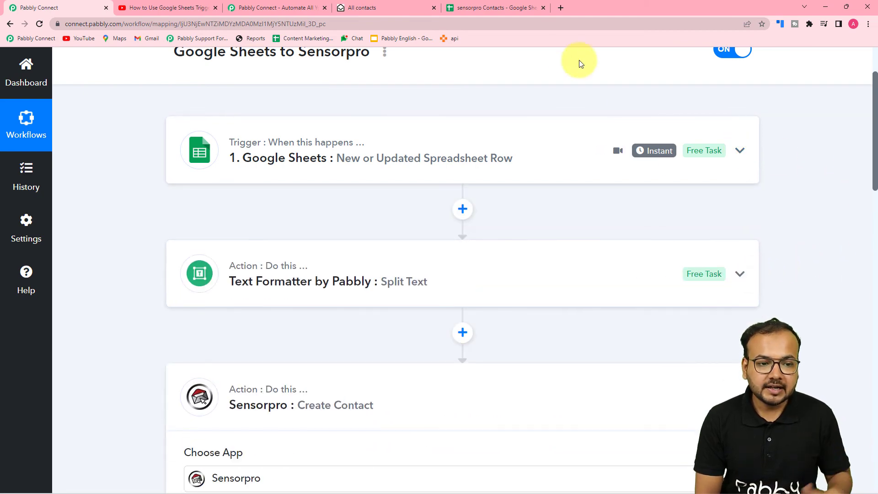
Step: Switch to the sensorpro Contacts spreadsheet, review the Pabbly Connect Webhooks add-on's options without choosing one, and return to the Pabbly Connect workflow
click(495, 9)
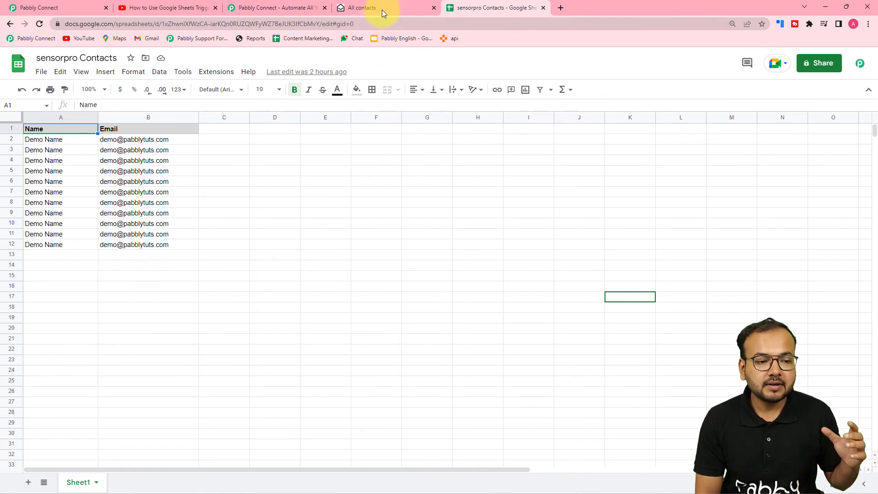
mouse_move(383, 9)
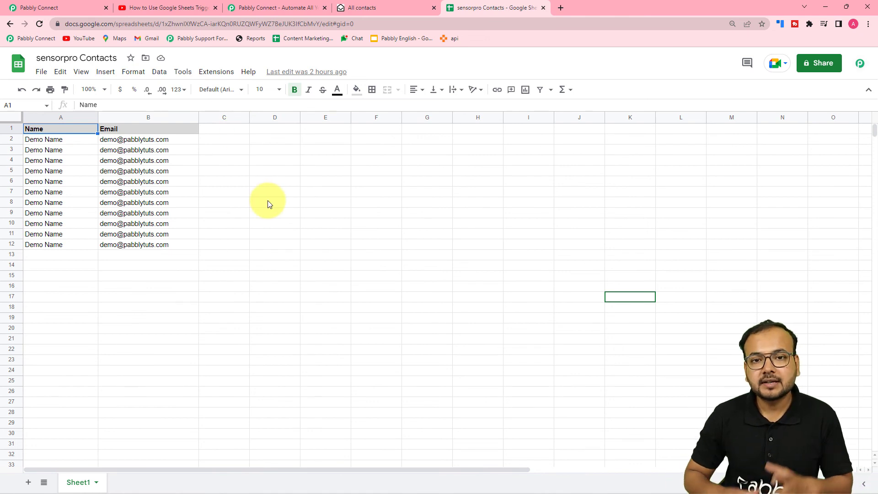
click(219, 71)
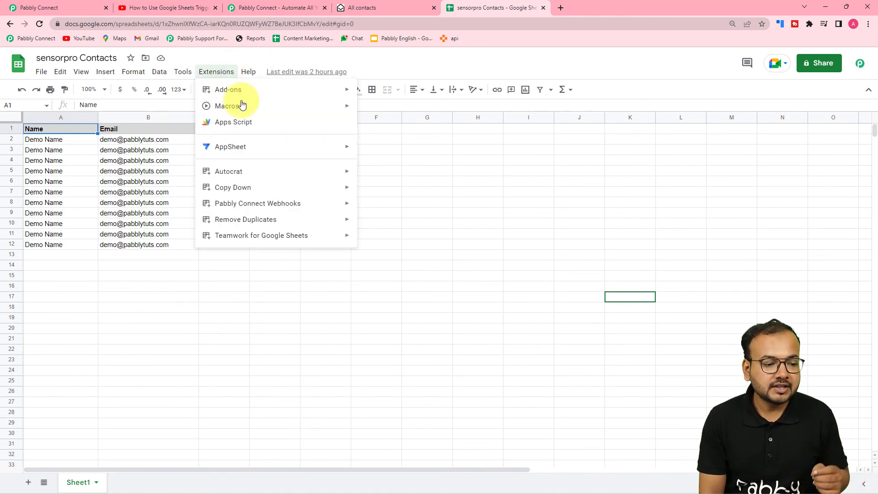
mouse_move(238, 209)
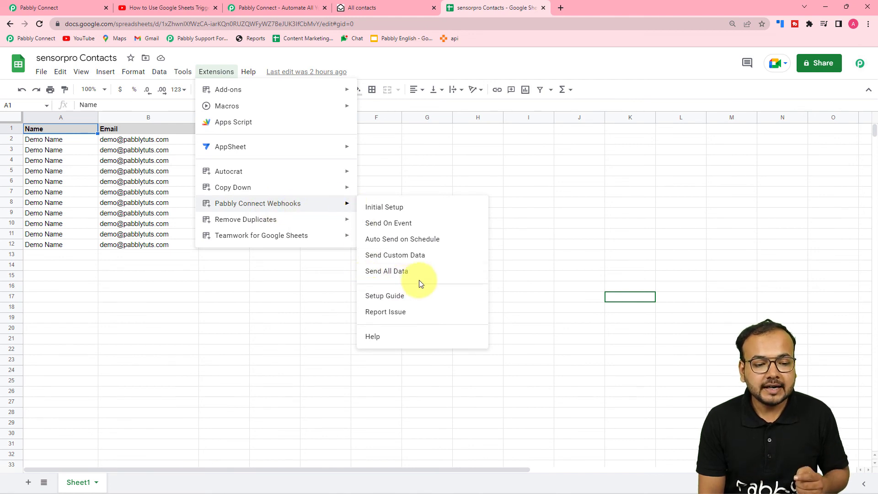
click(524, 249)
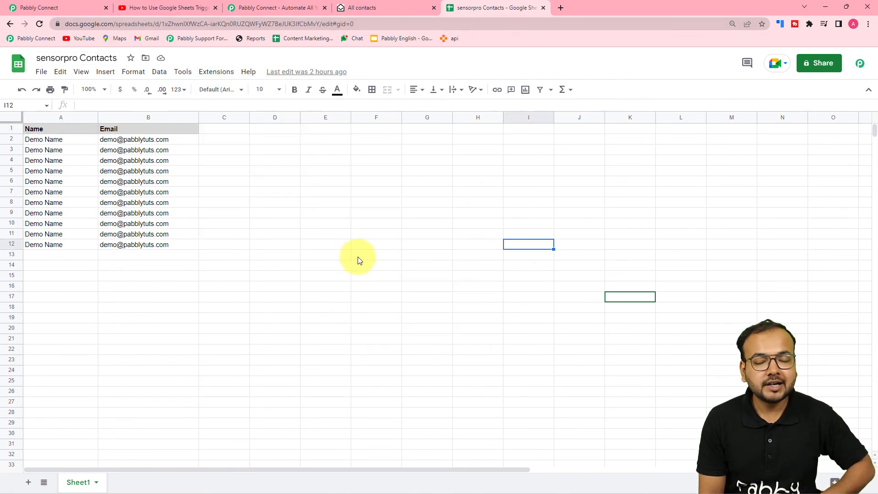
click(74, 8)
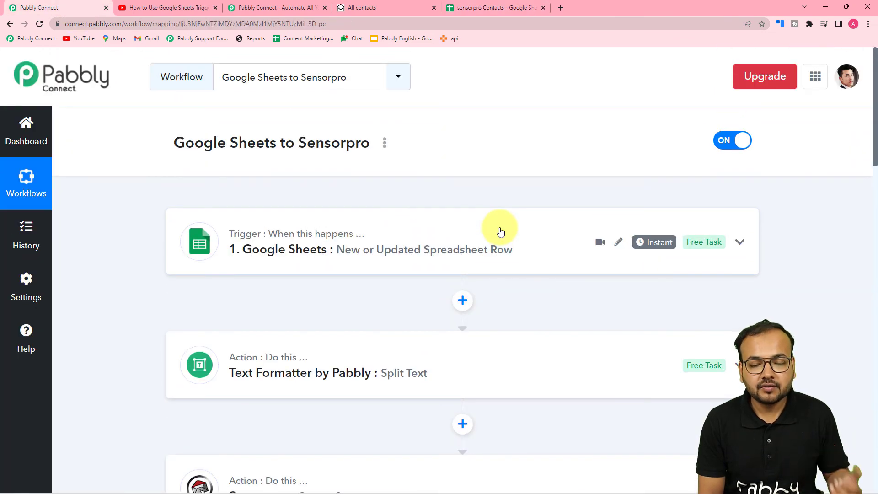